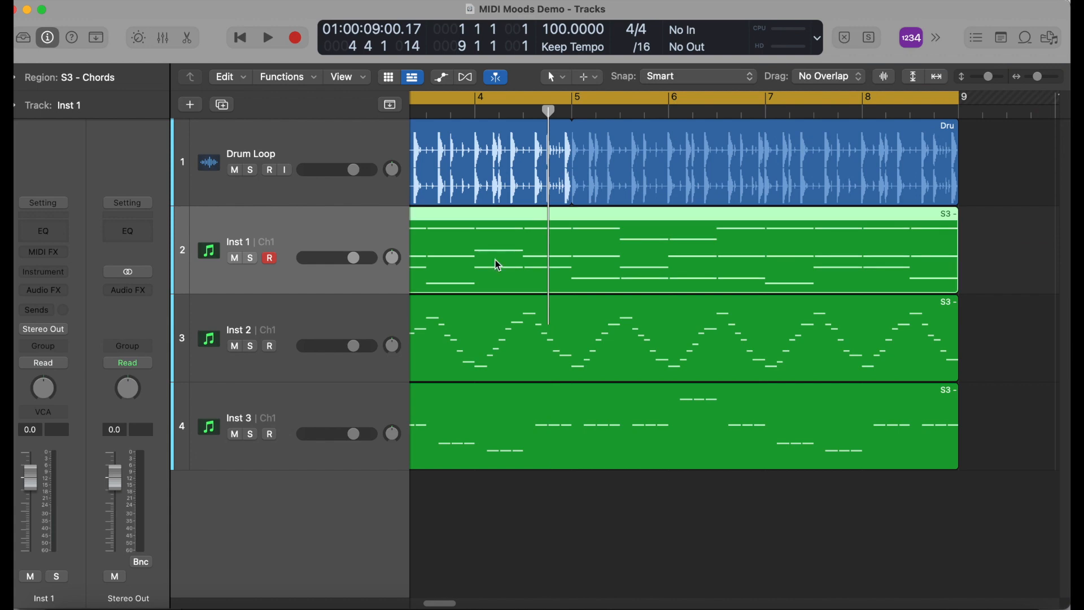
Play the project from the beginning with the S3 - Chords region selected.
key("Return")
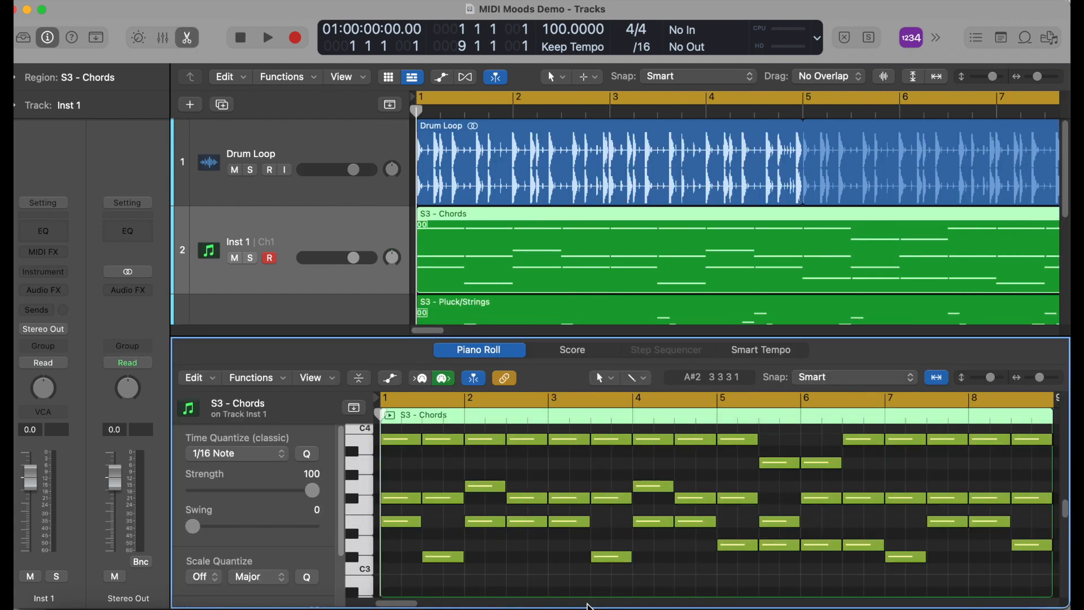
key("space")
key("y")
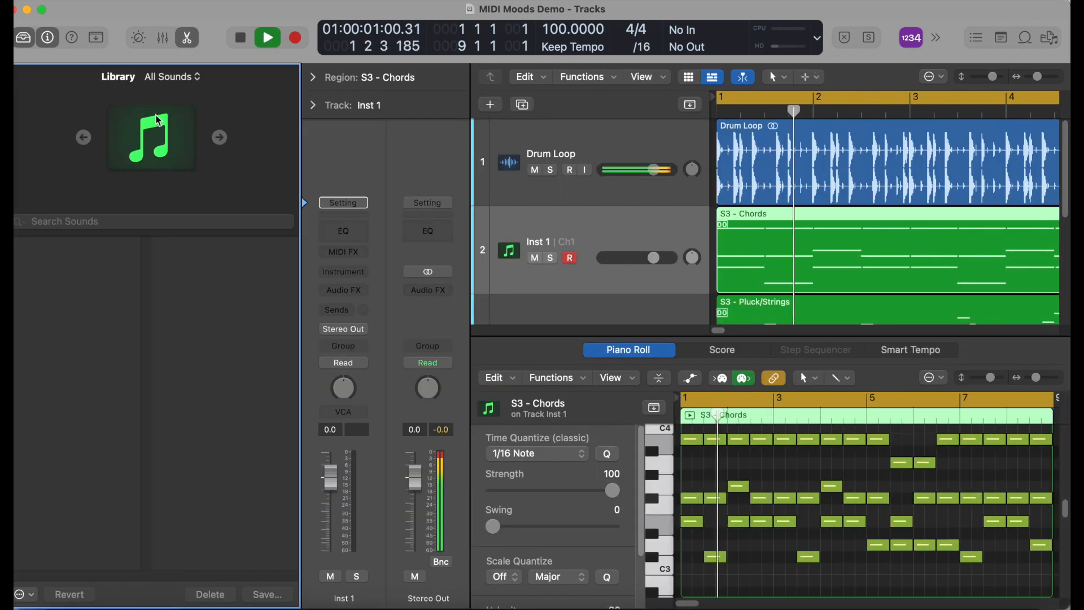
key("y")
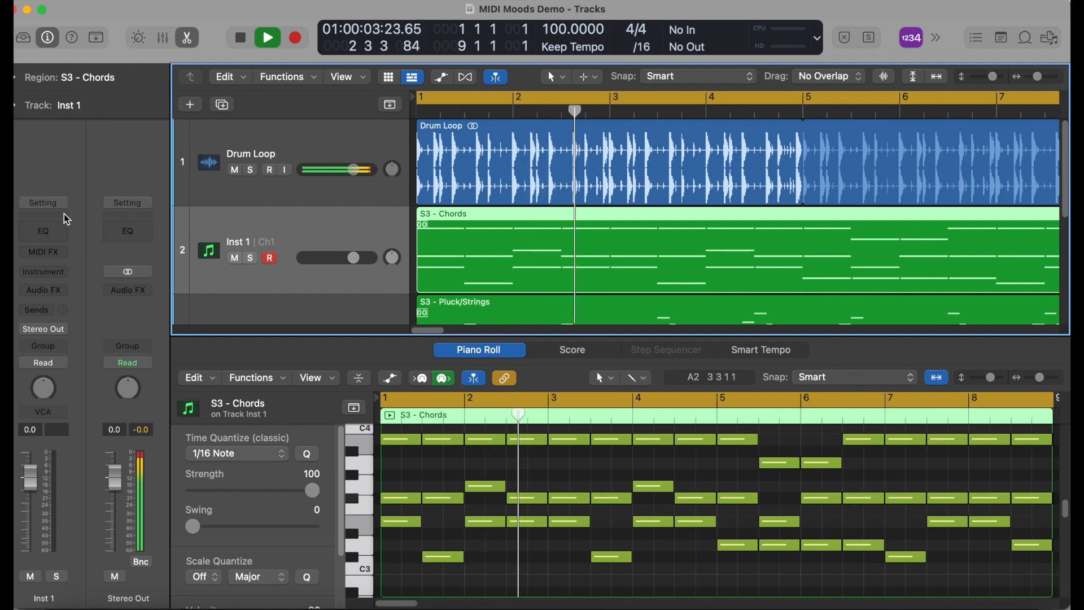
Load the Serum software instrument from Xfer Records on the Inst 1 chords track.
left_click(43, 271)
mouse_move(113, 599)
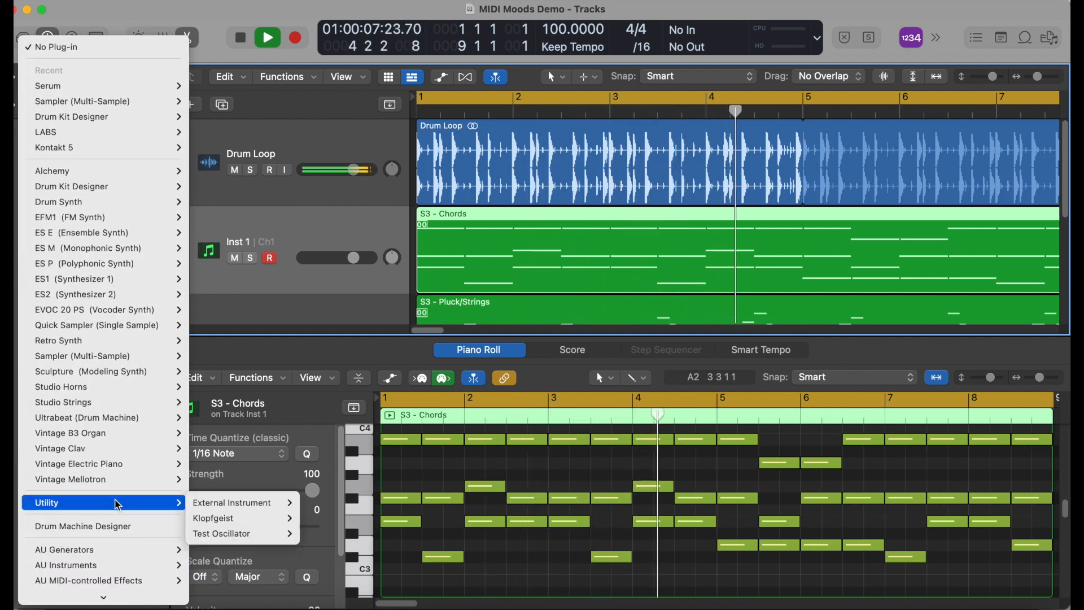
mouse_move(130, 567)
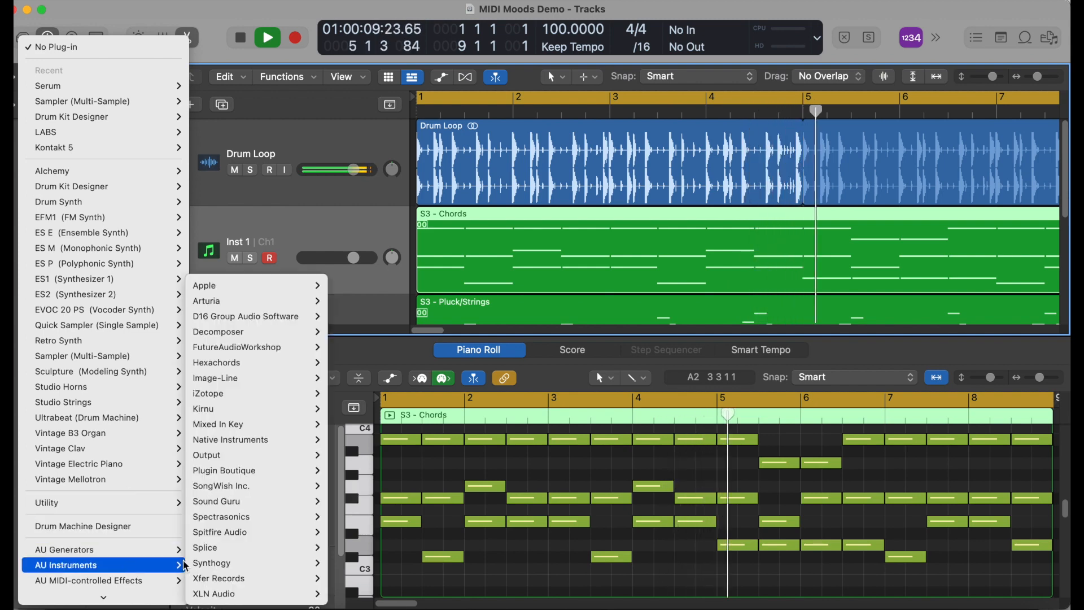
mouse_move(265, 578)
mouse_move(353, 578)
left_click(390, 581)
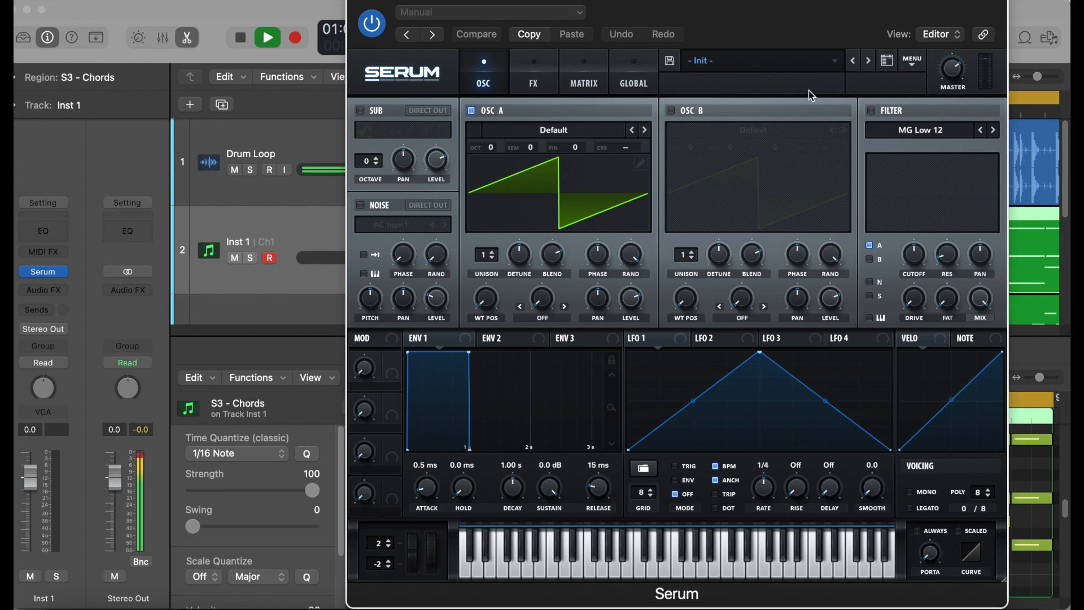
Choose the pad preset PD Holy Place [BR] in Serum and close the plug-in window.
left_click(752, 61)
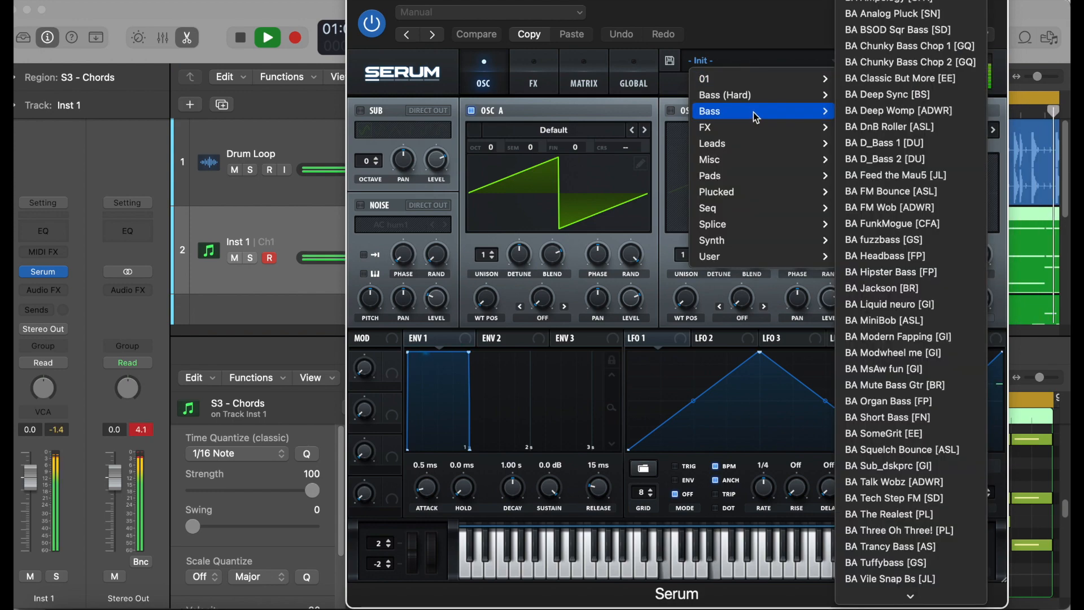
mouse_move(784, 168)
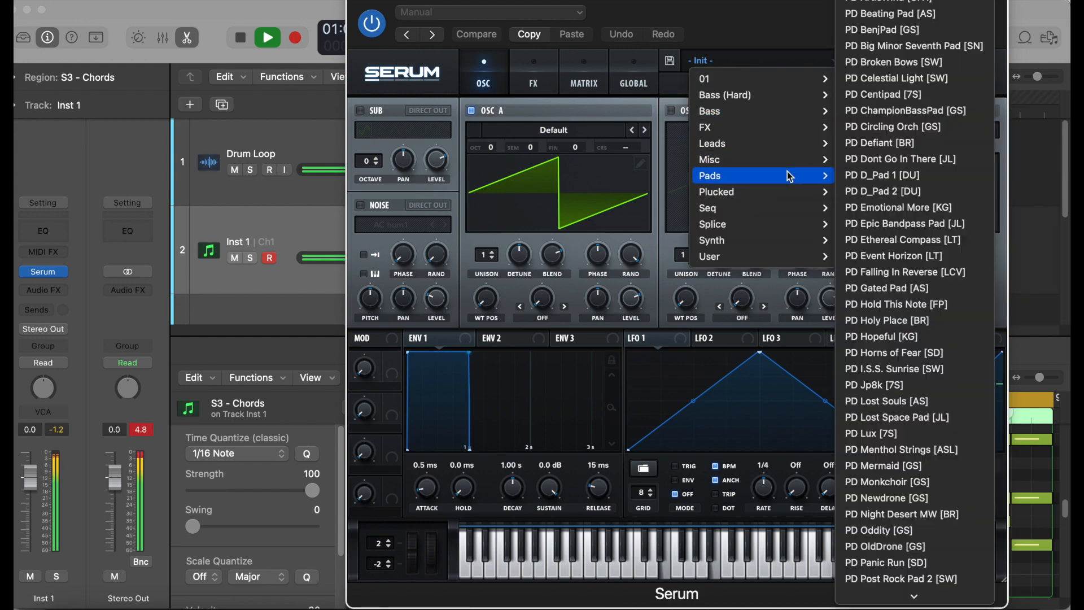
left_click(898, 322)
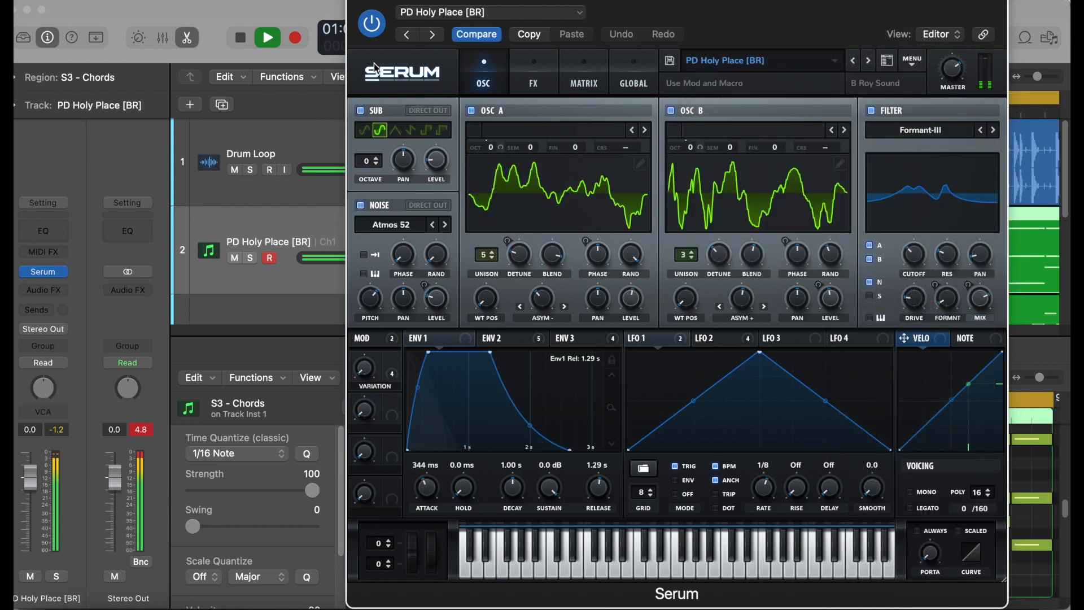
left_click_drag(690, 8, 690, 66)
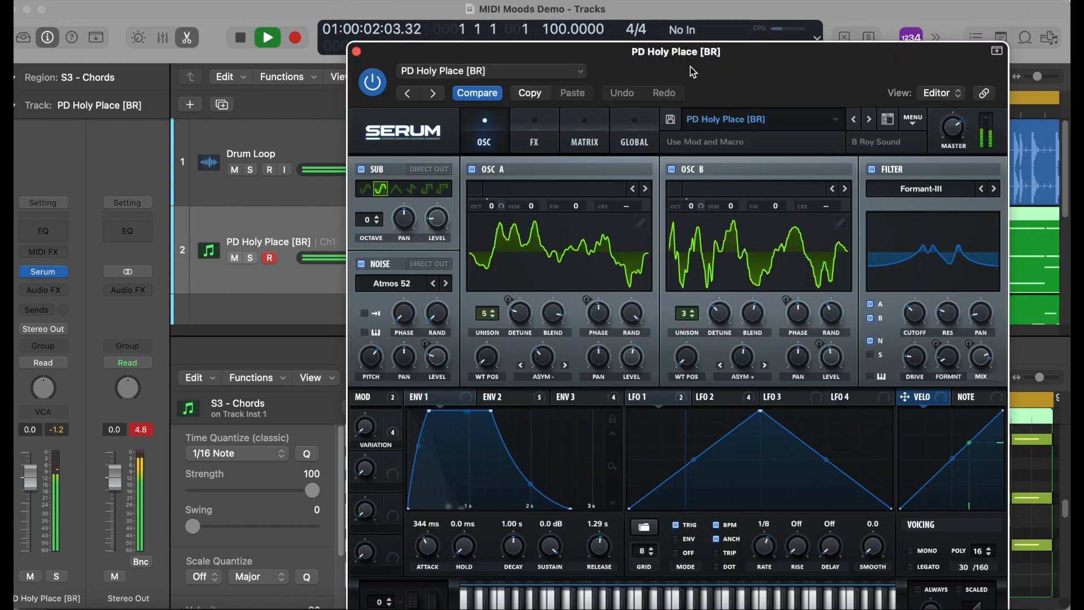
left_click(356, 51)
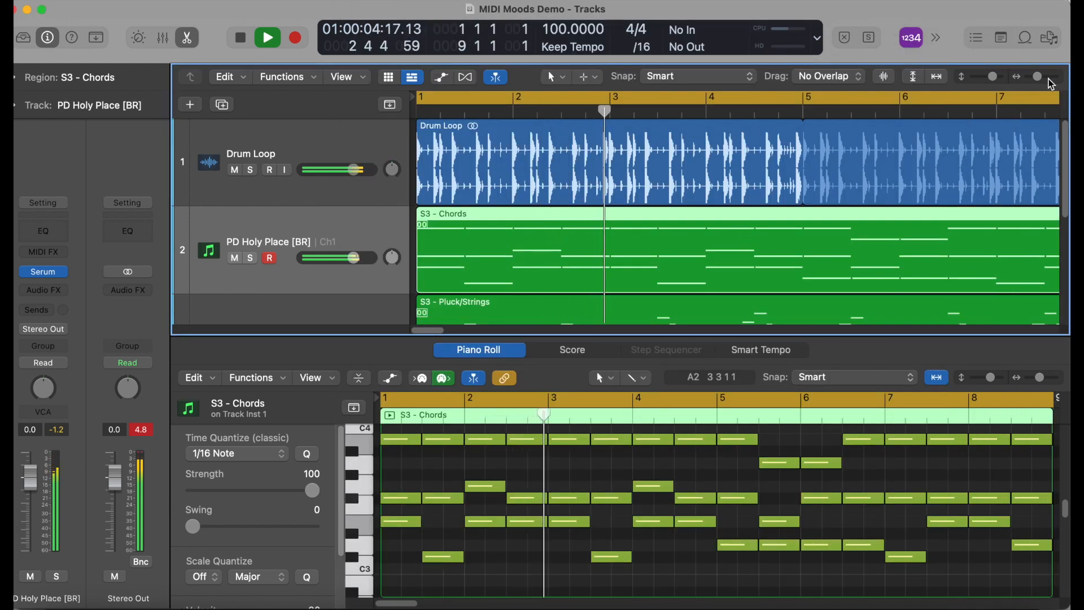
Open the S3 - Bass region in the Piano Roll and enlarge the editor.
left_click_drag(1038, 77, 1027, 80)
scroll(634, 240, "down", 3)
scroll(495, 287, "down", 3)
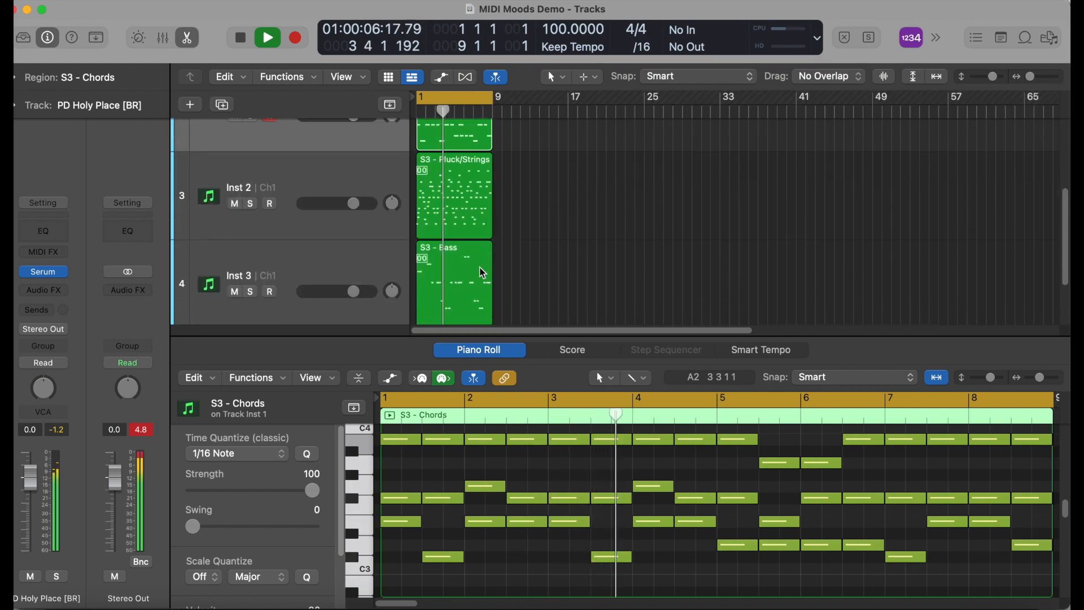
double_click(460, 283)
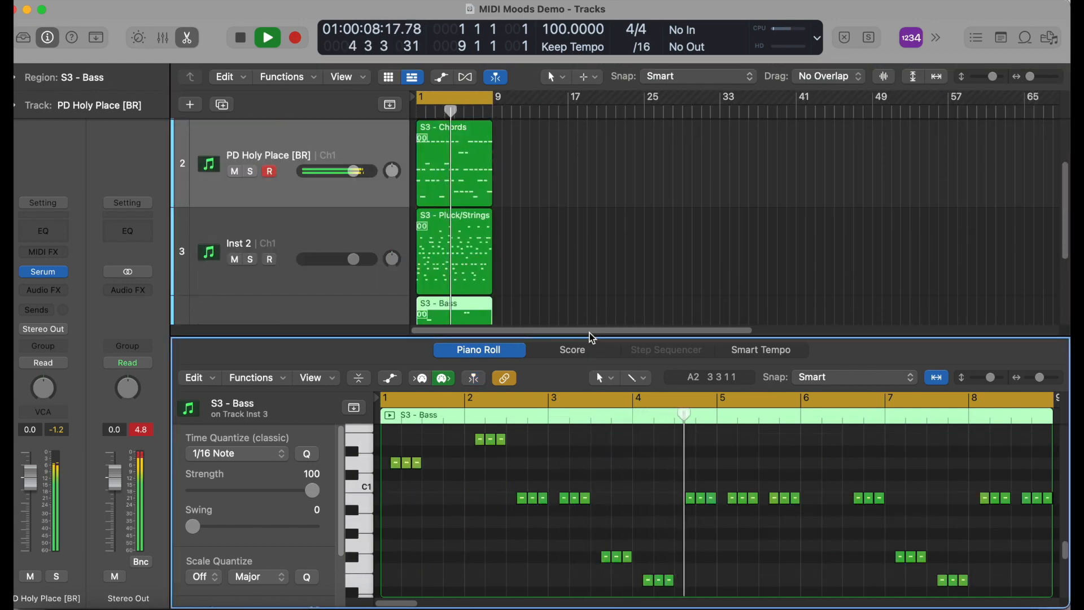
left_click_drag(591, 337, 565, 136)
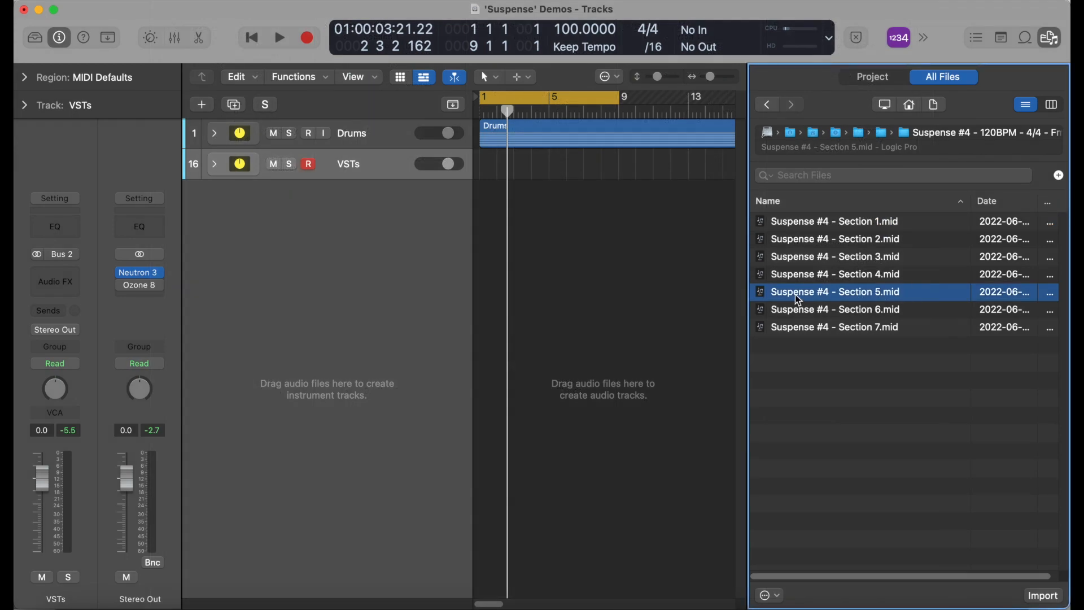
Import Suspense #4 - Section 5.mid onto new tracks at bar 1 and return the playhead to the start.
left_click_drag(798, 299, 523, 259)
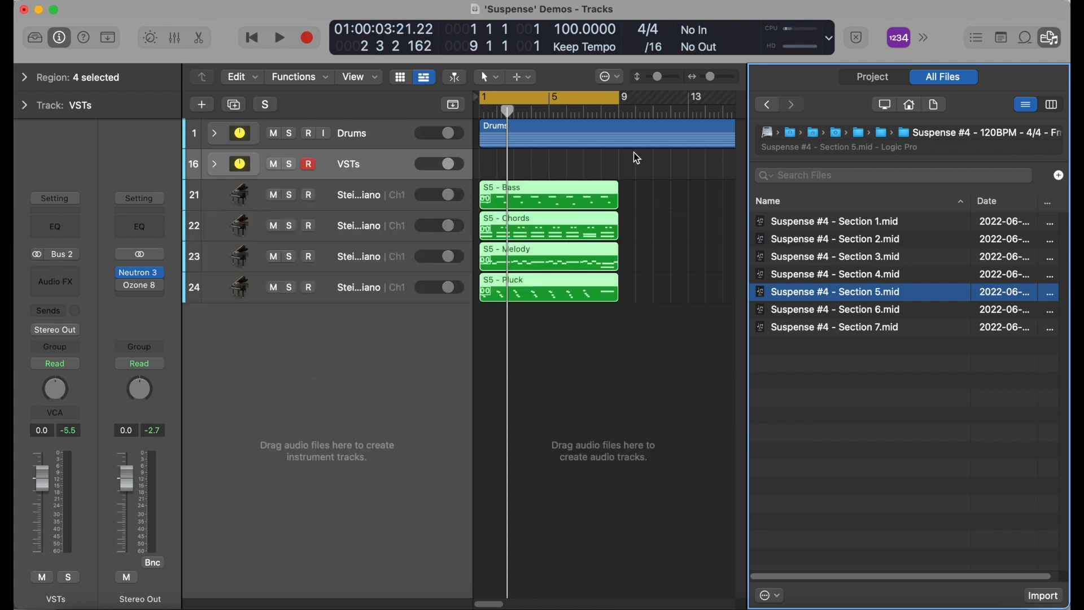
left_click_drag(660, 85, 718, 80)
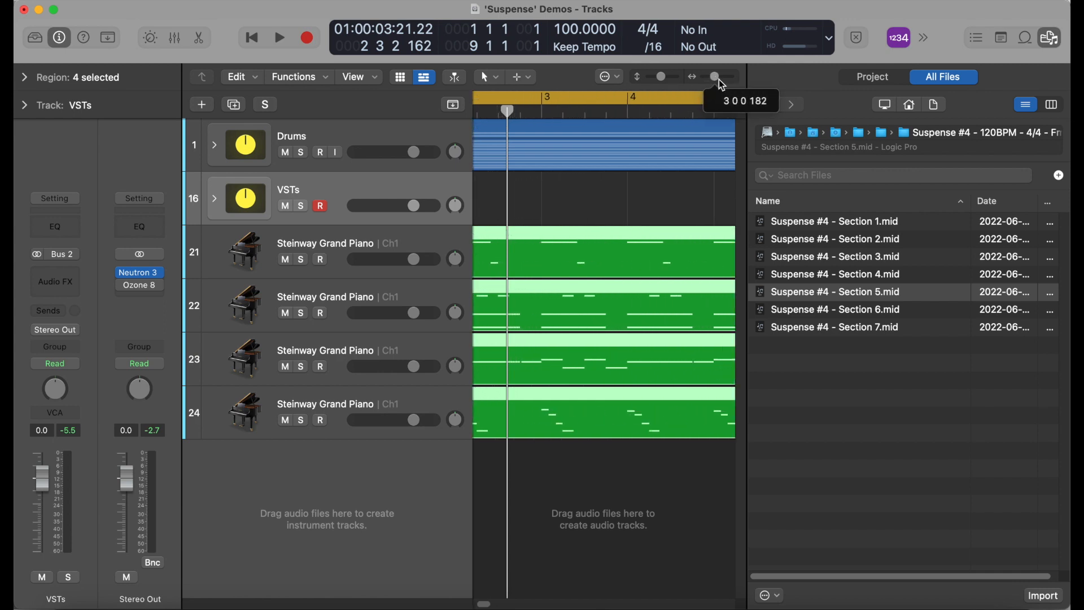
key("Return")
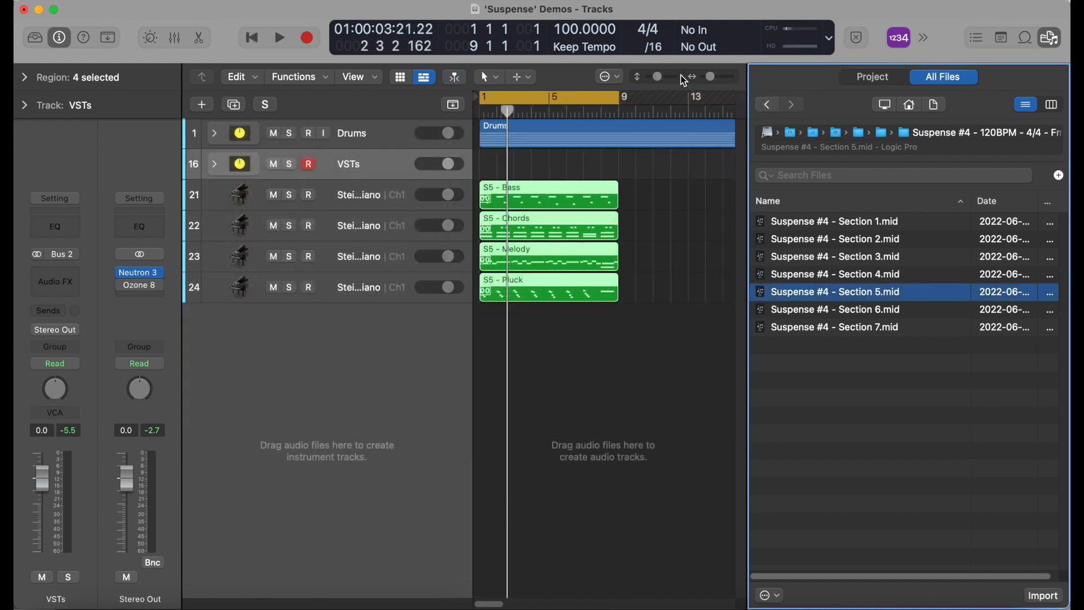
left_click_drag(657, 85, 722, 85)
key("Return")
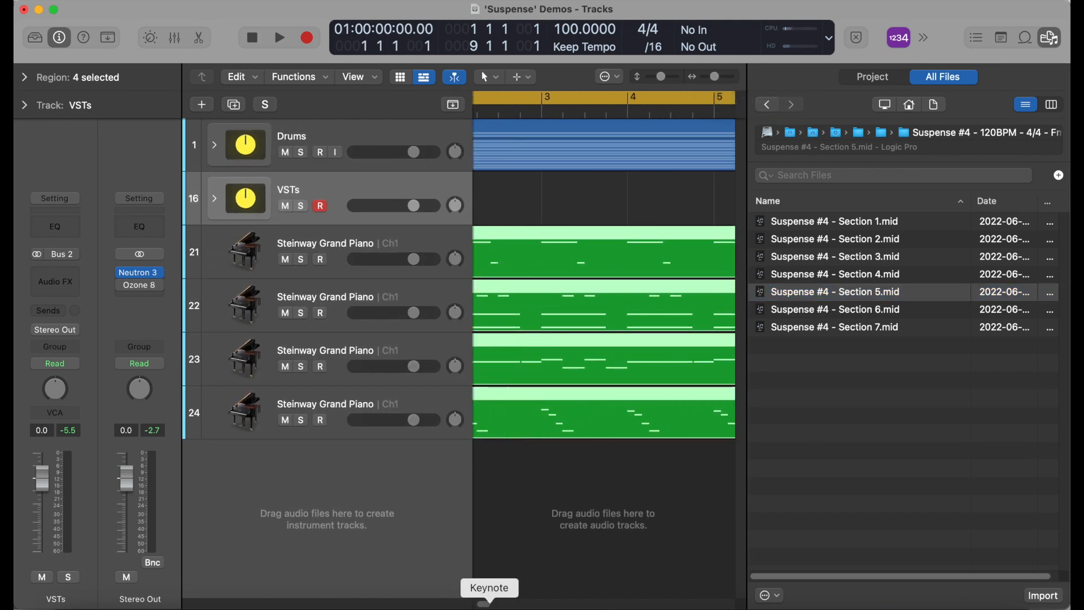
Select the imported S5 Bass, Chords, Melody and Pluck regions in turn to examine each part.
left_click(541, 256)
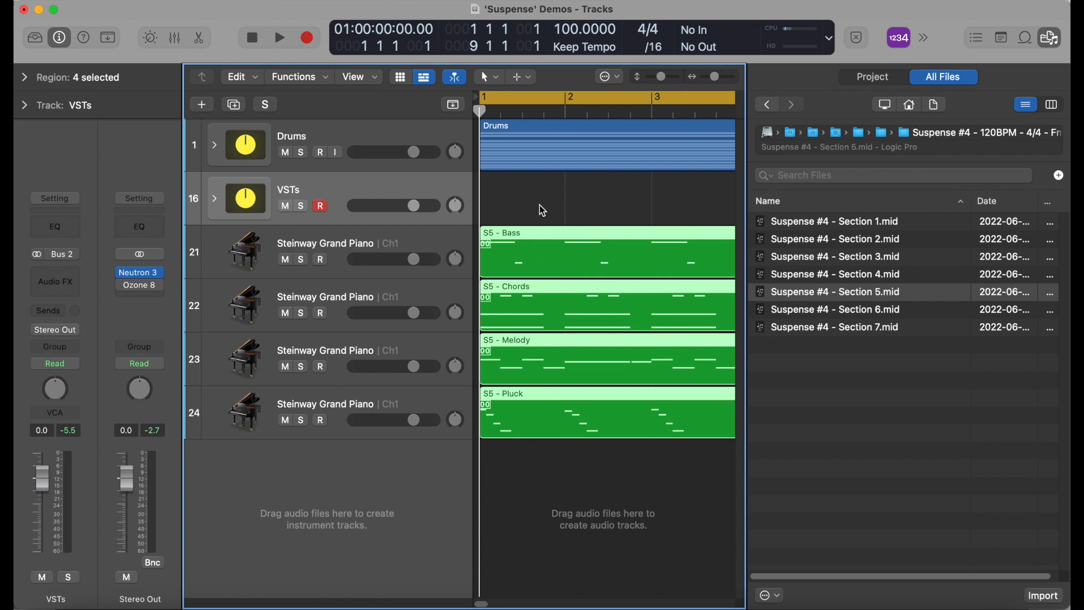
left_click(540, 205)
left_click(534, 255)
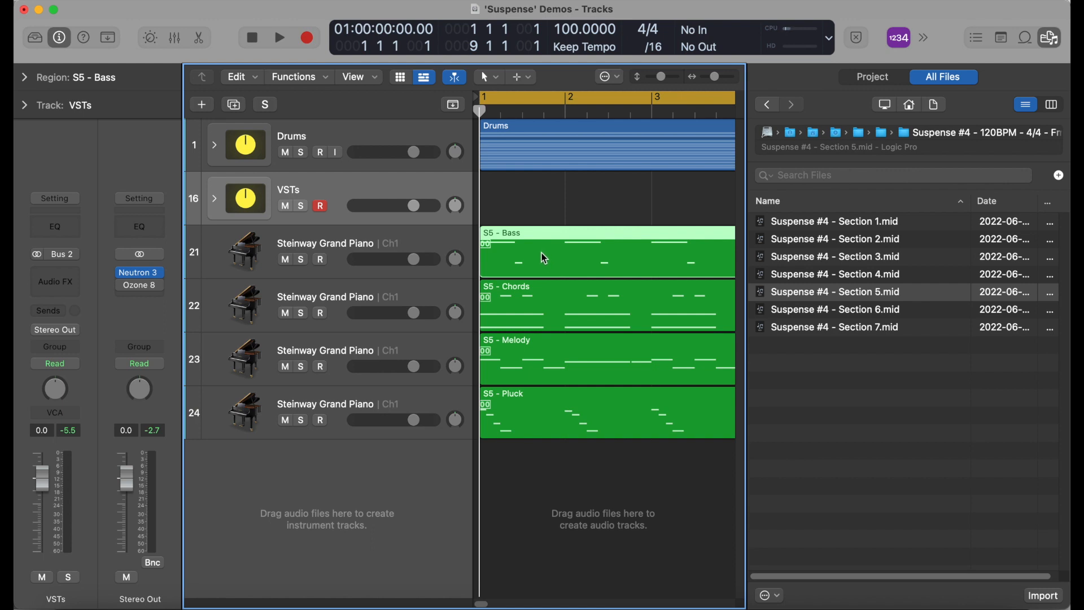
left_click(541, 320)
left_click(551, 363)
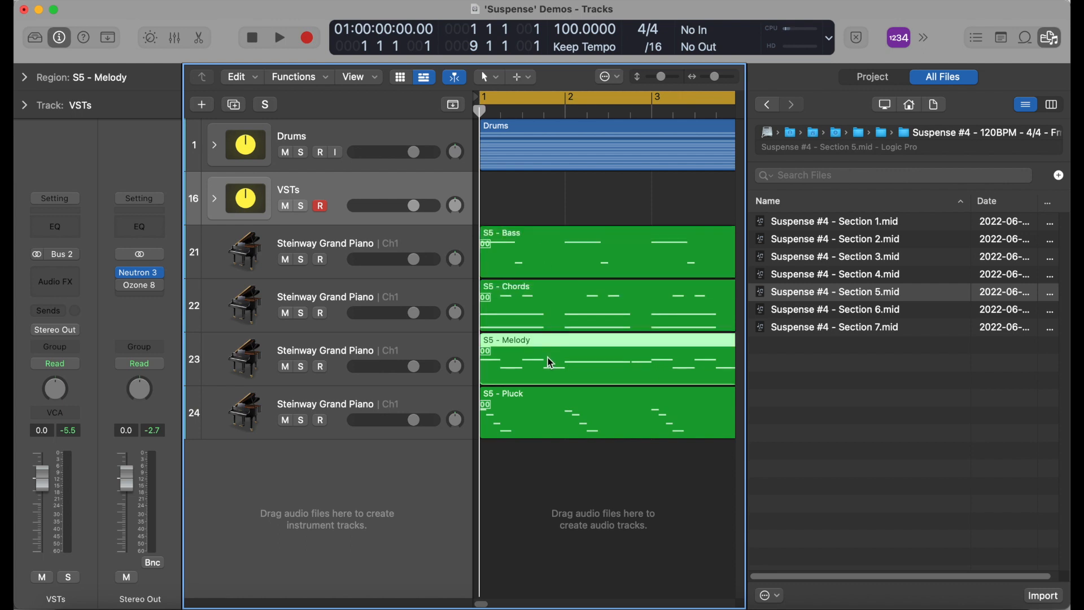
left_click(539, 418)
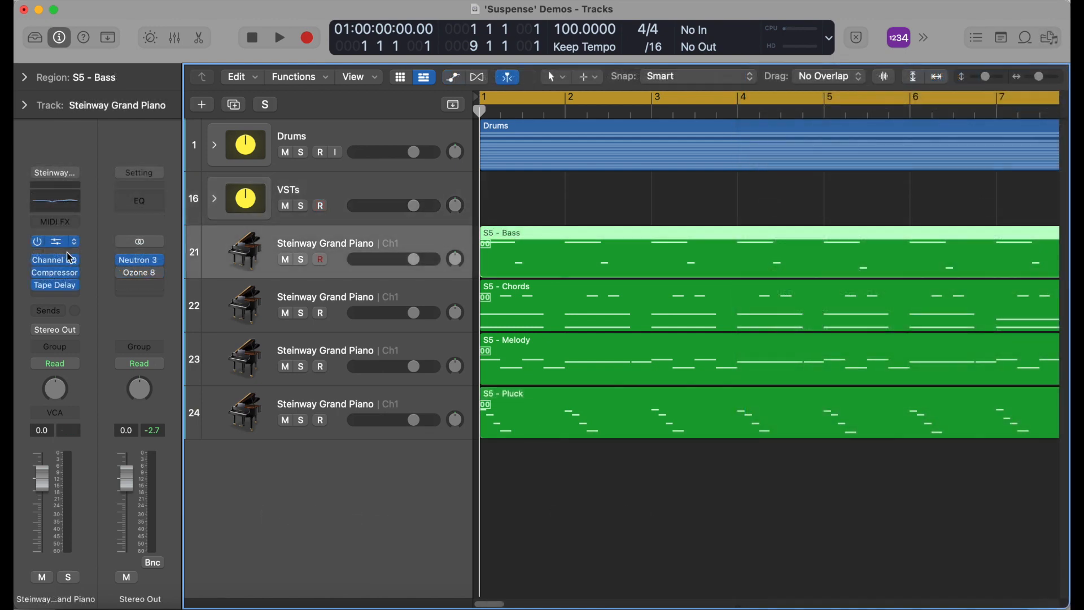
Inspect the Sampler instrument on the Steinway Grand Piano tracks holding the bass and chords regions.
left_click(64, 245)
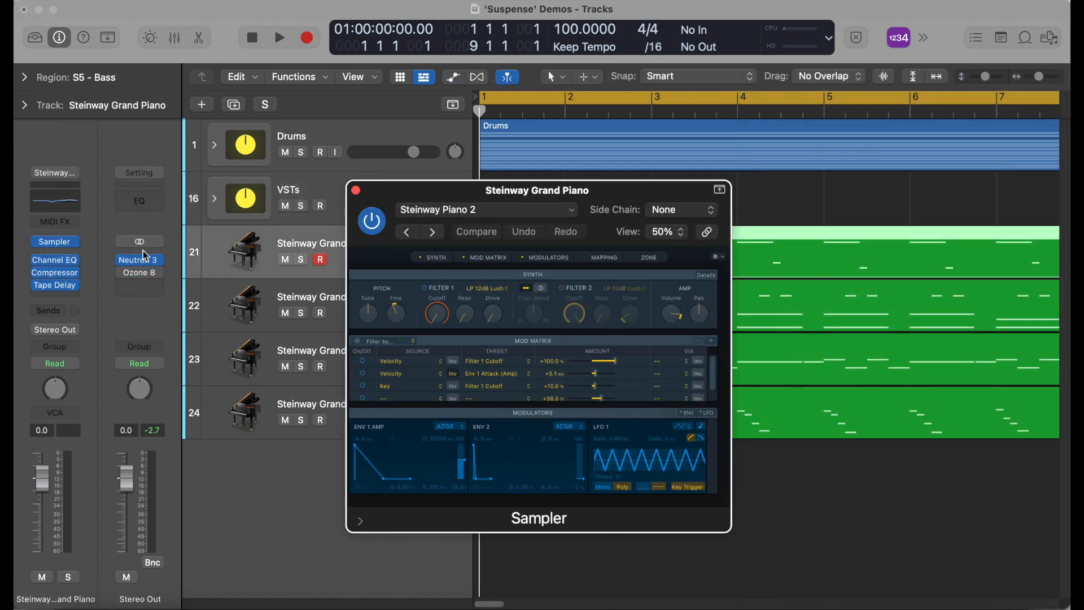
left_click(356, 191)
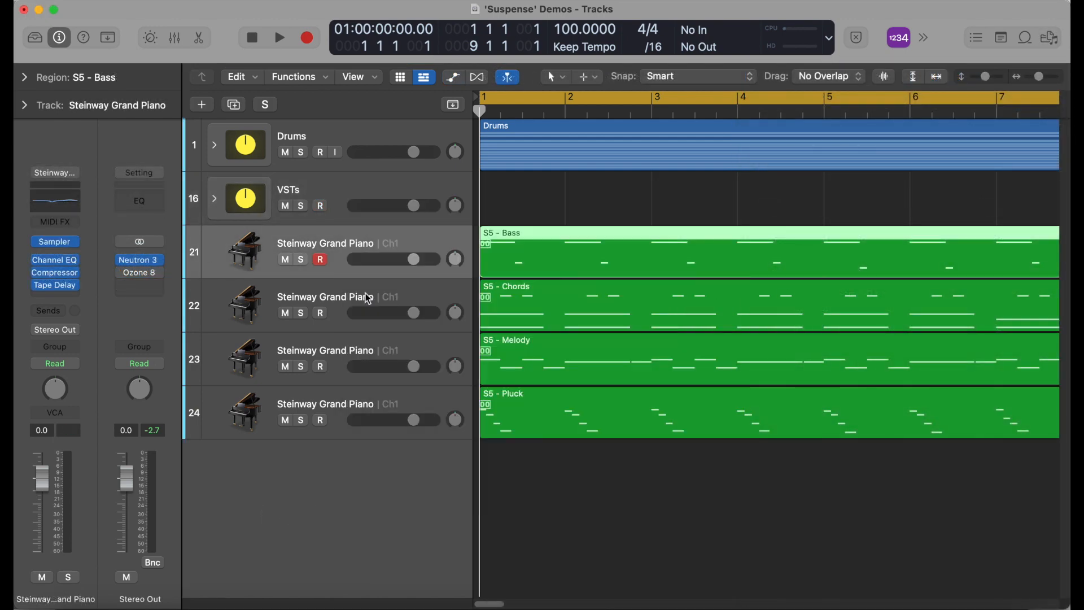
left_click(358, 303)
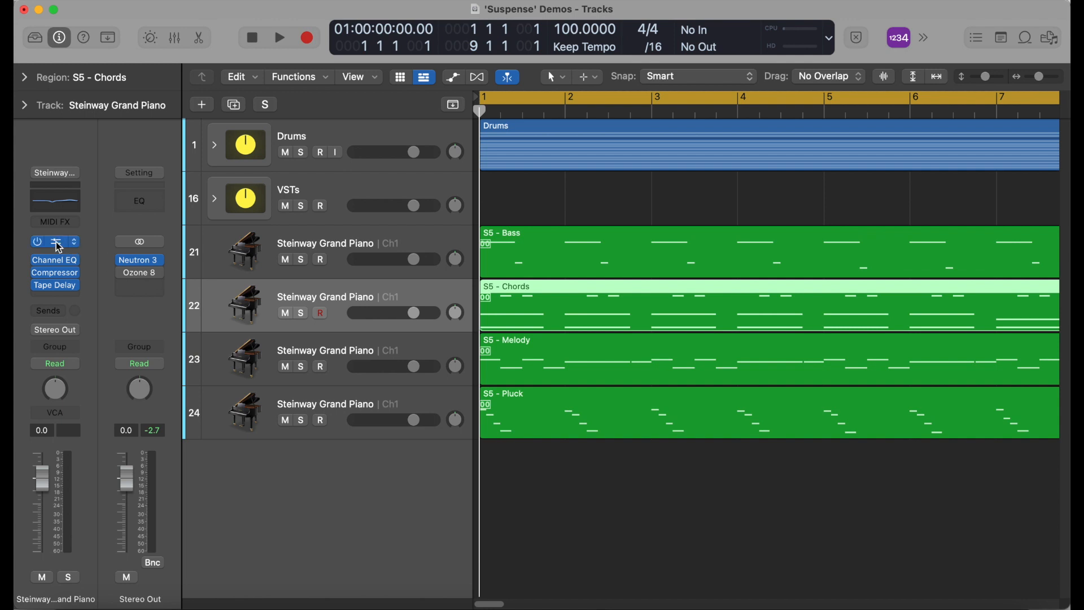
key("v")
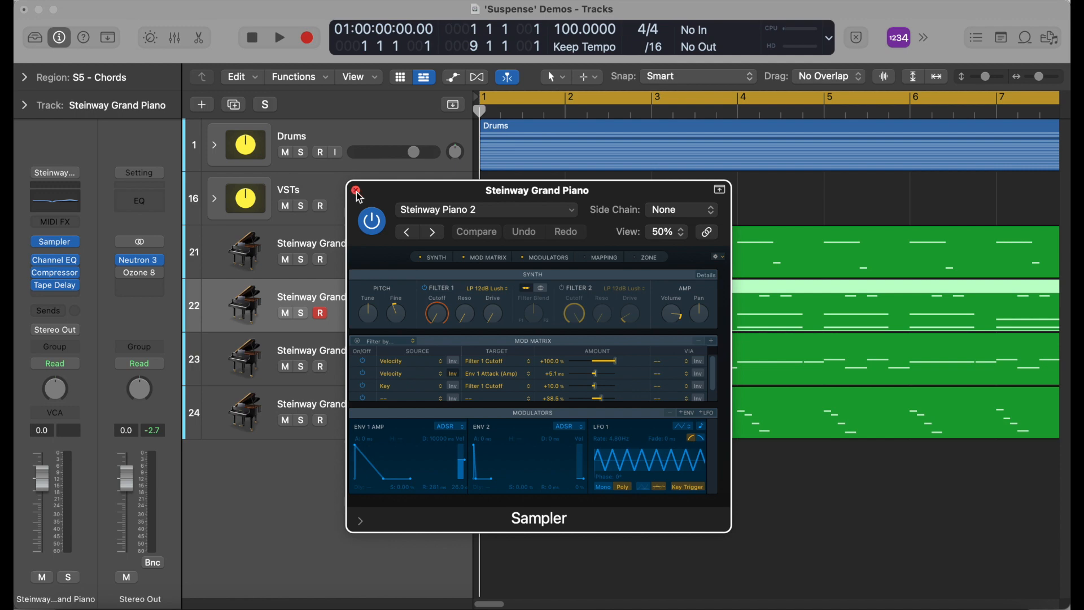
left_click(356, 191)
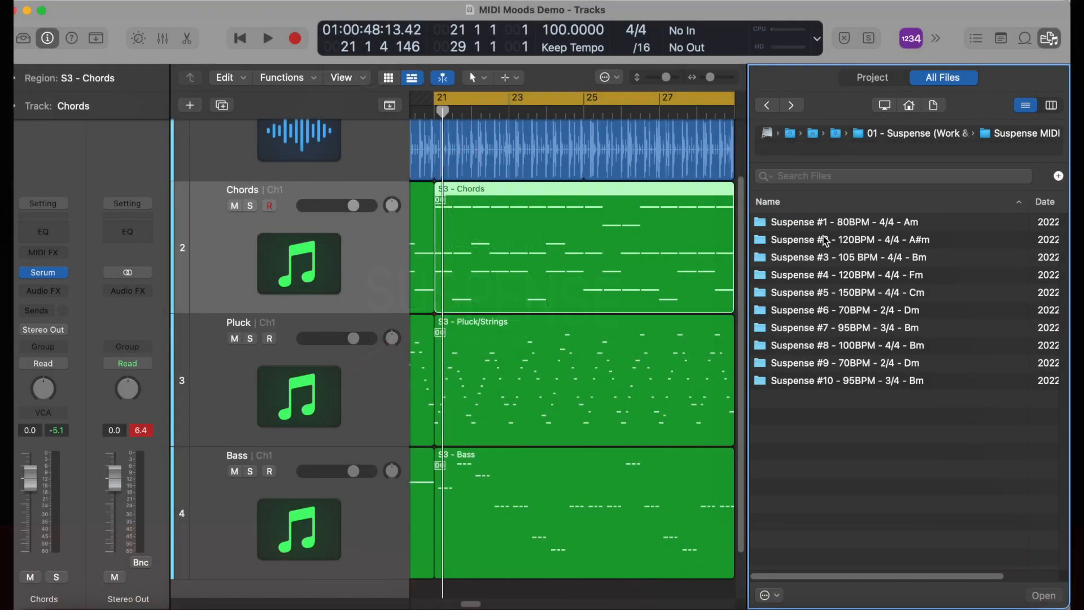
Look through the contents of the Suspense #2, #3, #4 and #5 MIDI folders in the file browser.
double_click(826, 241)
left_click(766, 105)
double_click(834, 259)
left_click(766, 106)
double_click(830, 273)
left_click(766, 105)
double_click(835, 294)
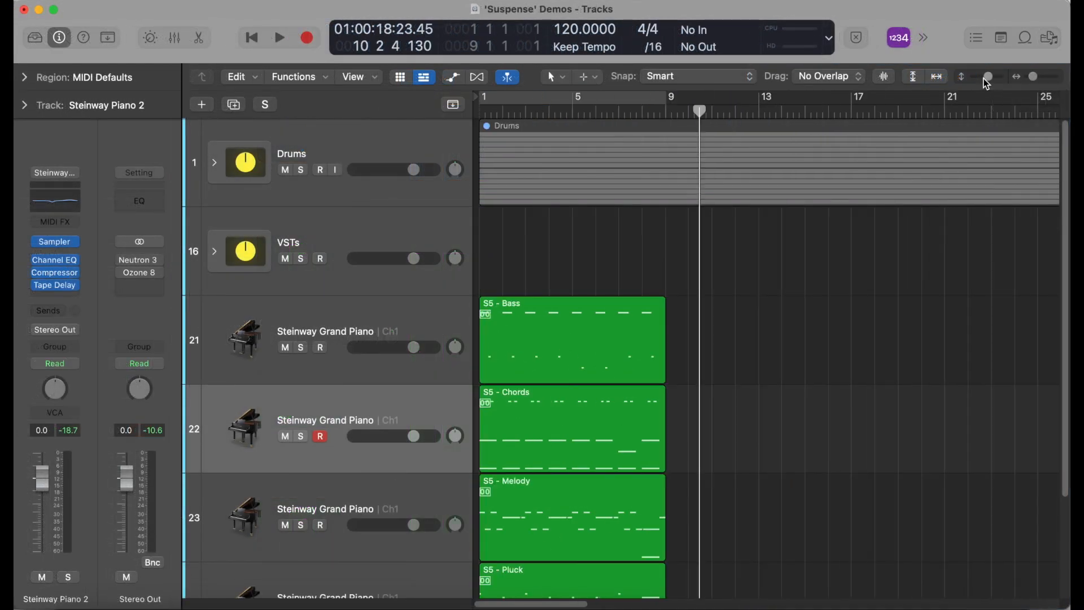
Expand the VSTs track stack and place the S5 regions on its matching Bass, Pluck, Chords and Melody tracks.
key("z")
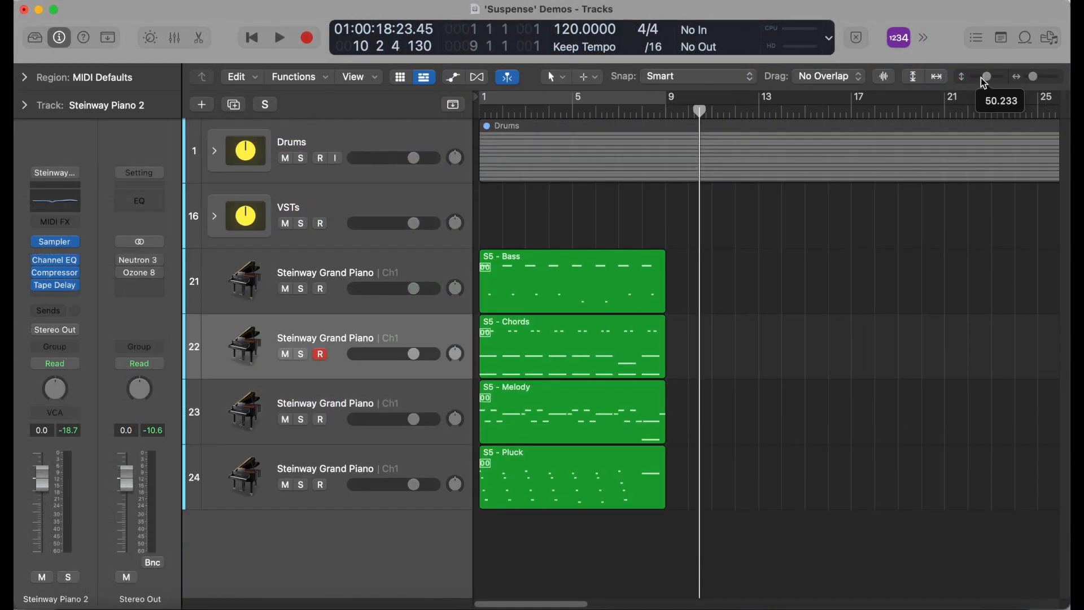
key("Return")
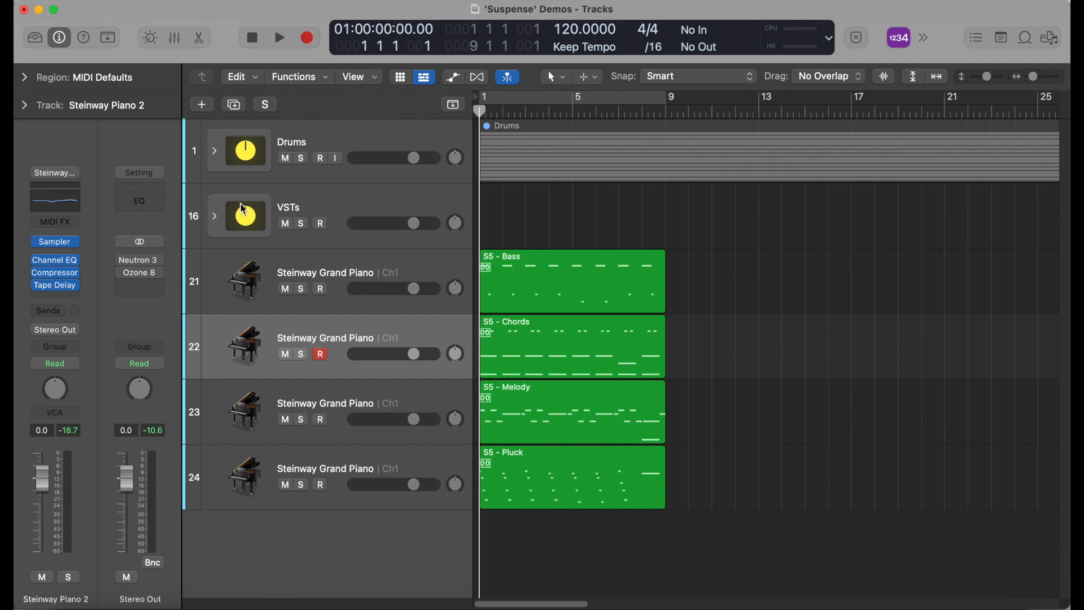
left_click(215, 217)
scroll(659, 307, "down", 2)
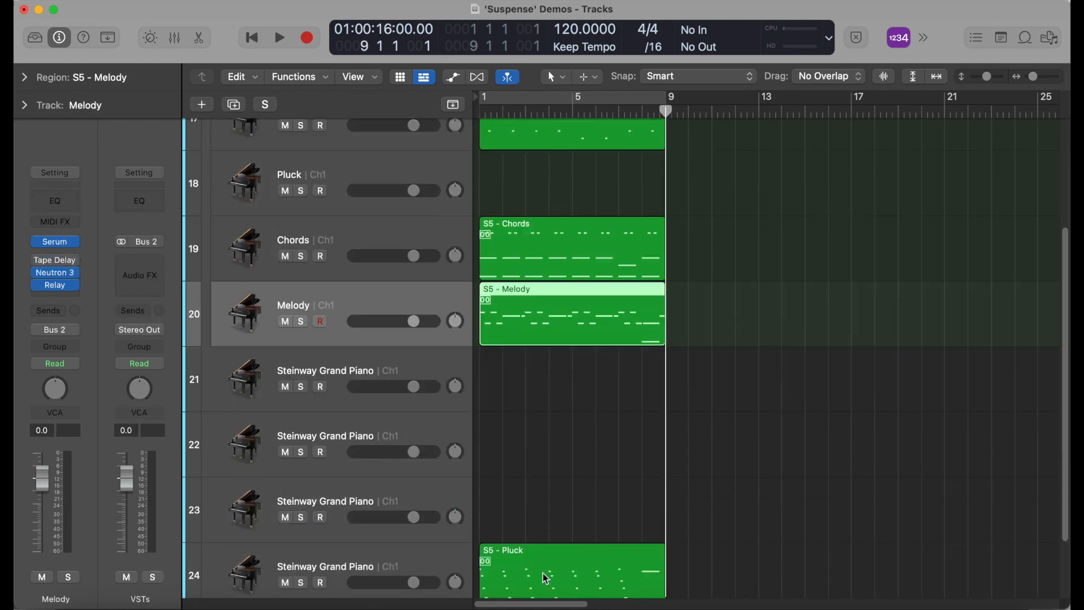
scroll(544, 576, "down", 2)
left_click(358, 482)
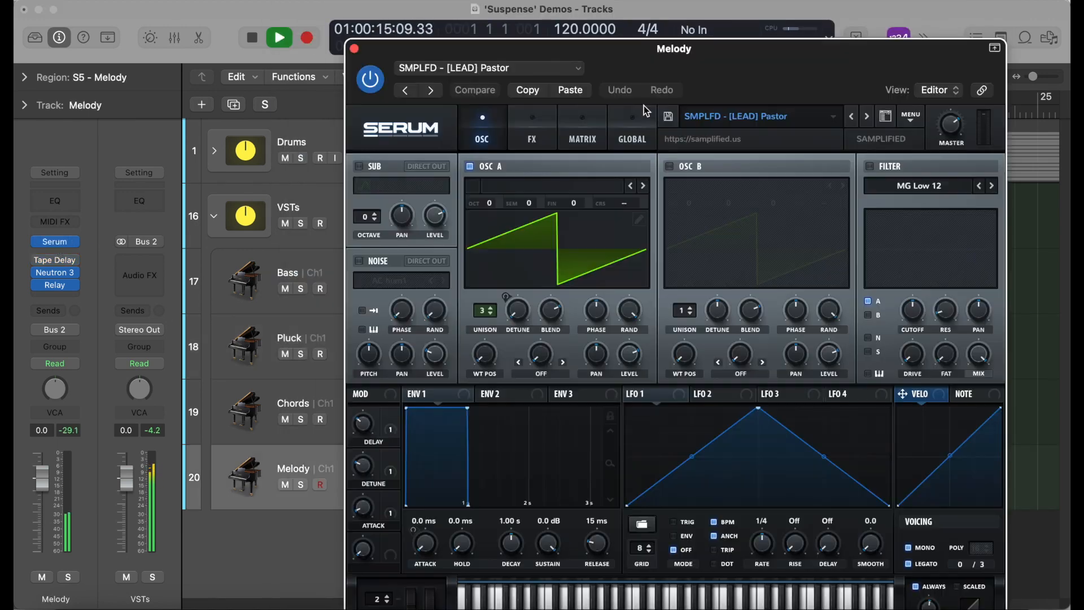
left_click(174, 38)
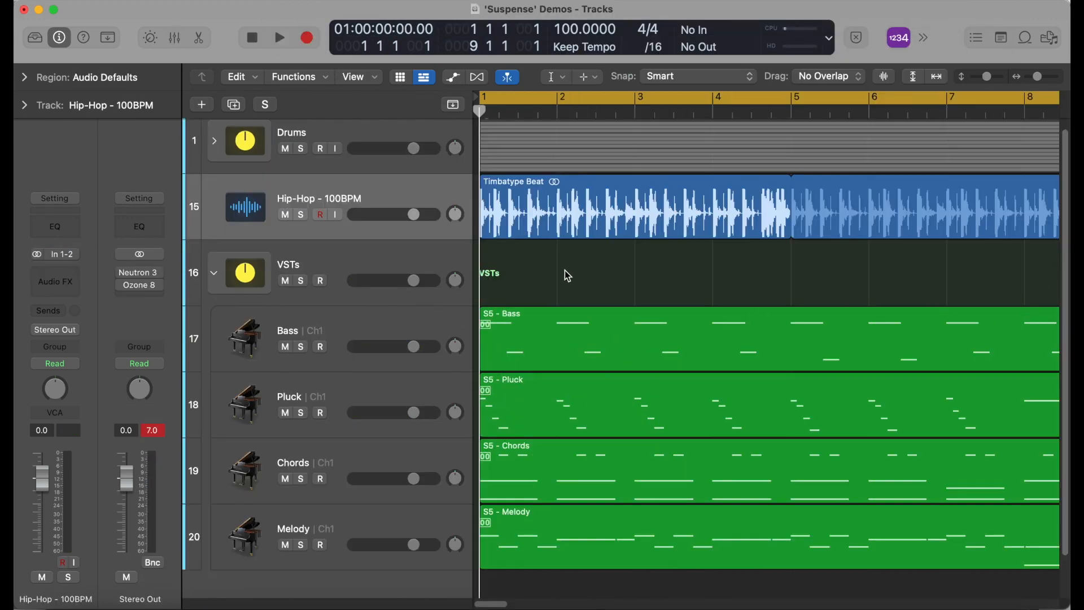
Make the Hip-Hop - 100BPM track the groove track and select the Bass track.
key("t")
left_click(582, 279)
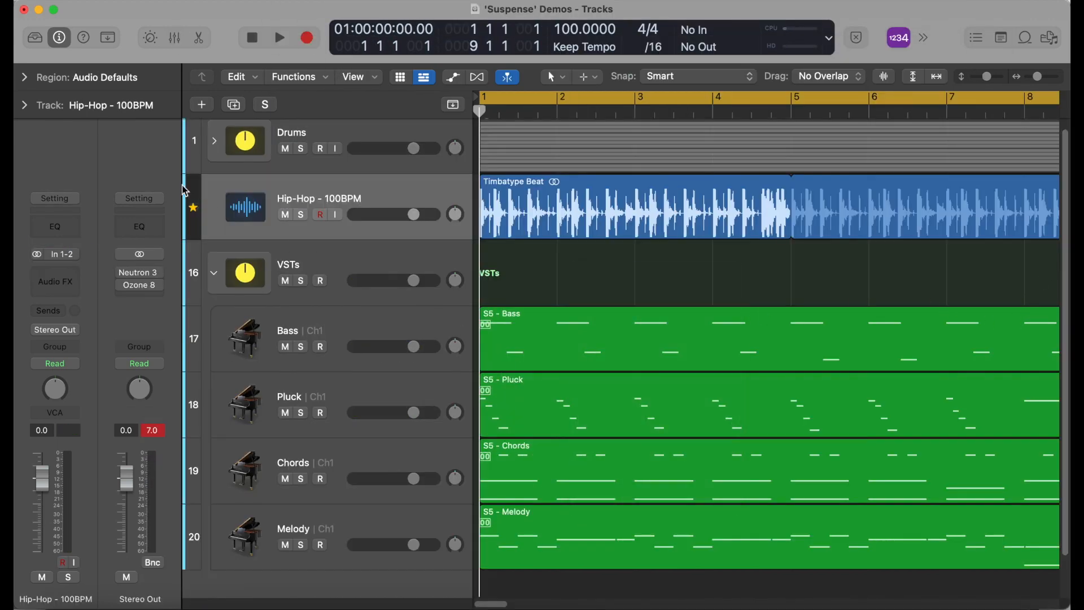
left_click(195, 215)
left_click(377, 331)
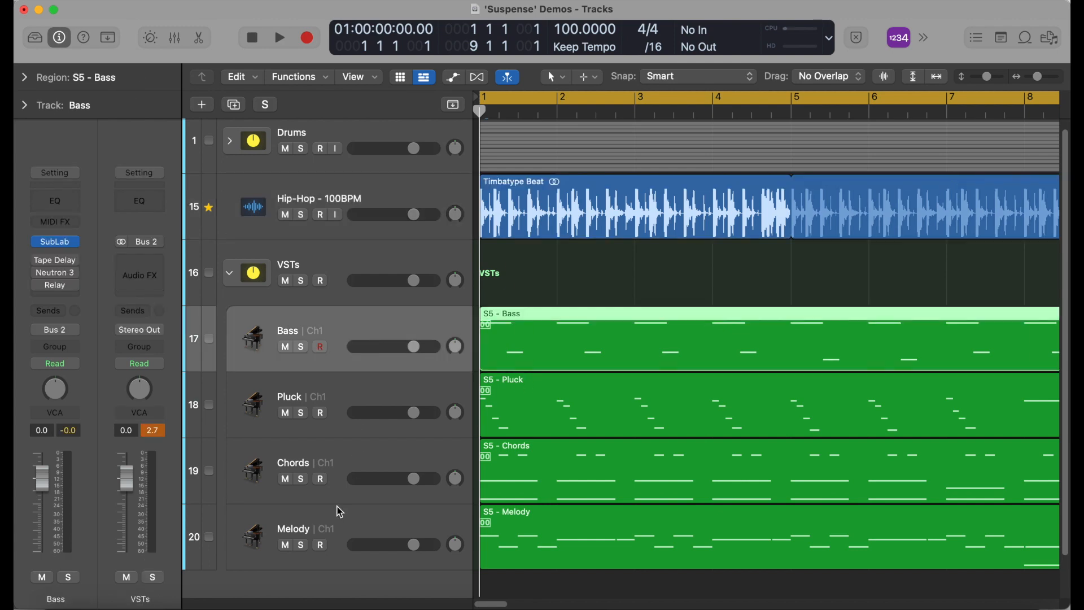
Match the Bass, Pluck, Chords and Melody tracks to the Hip-Hop groove track and play the S5 regions through.
left_click(199, 543, "shift")
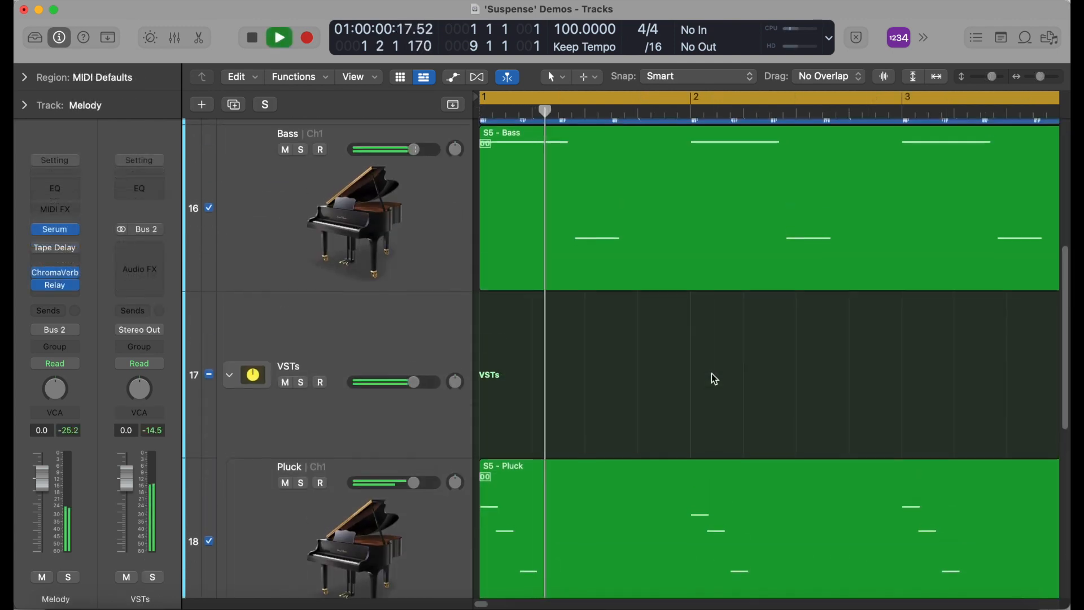
scroll(711, 373, "up", 3)
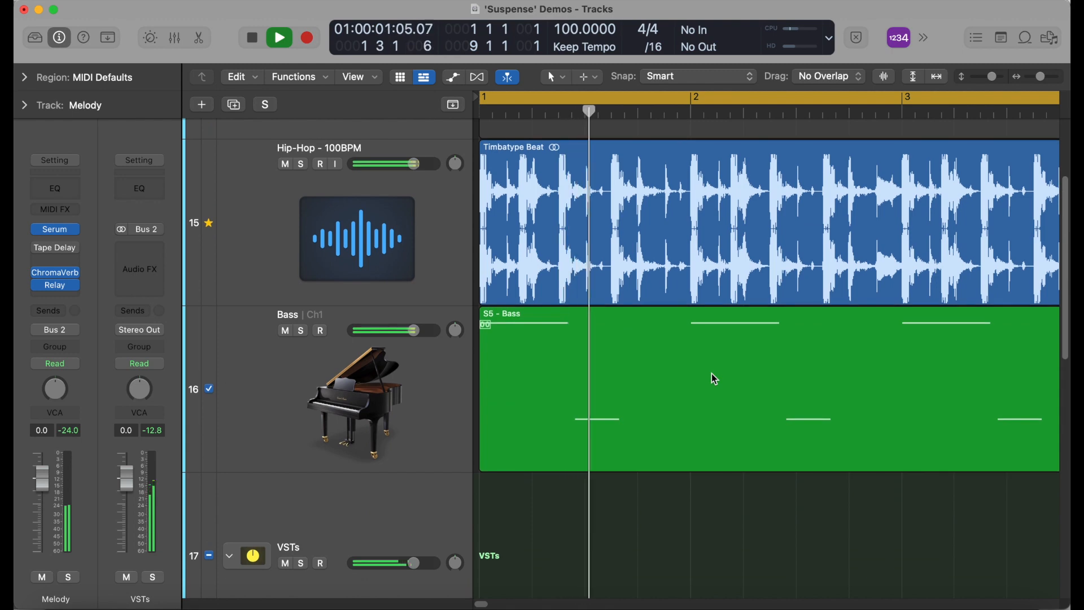
scroll(711, 373, "down", 5)
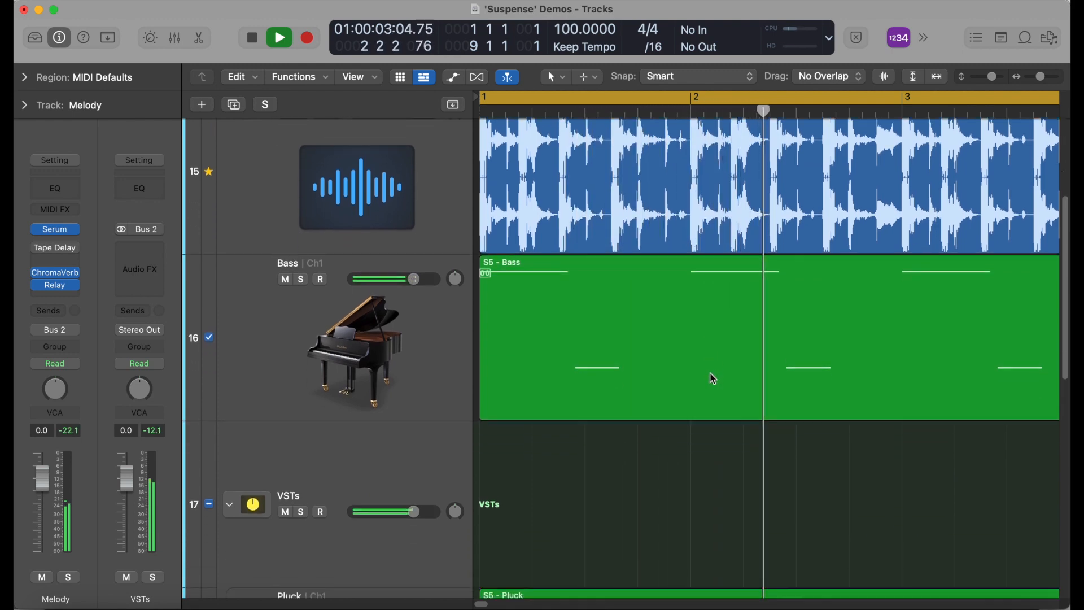
scroll(713, 378, "down", 6)
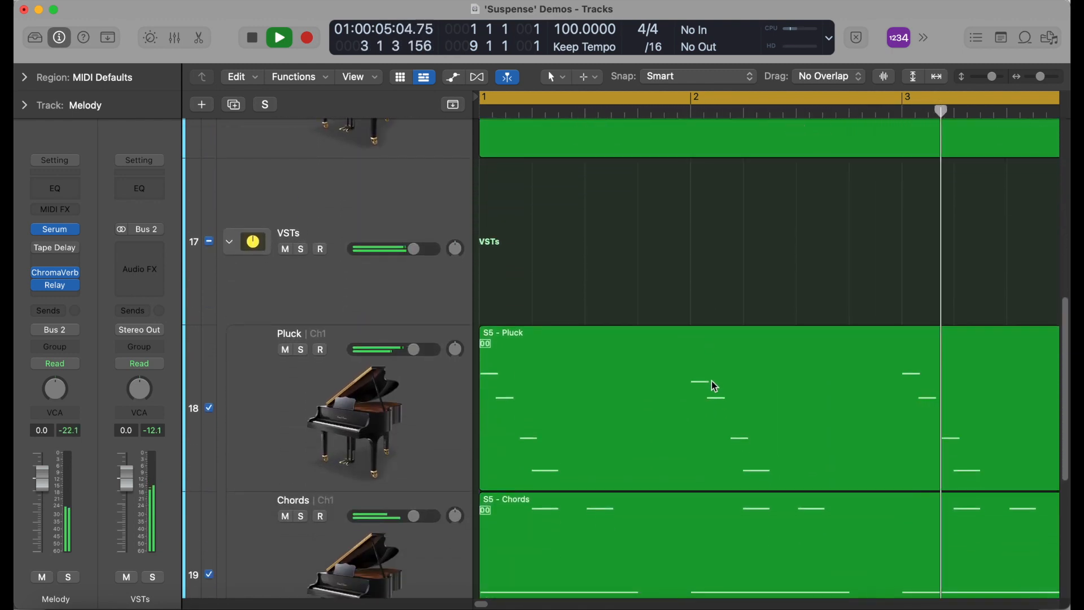
scroll(713, 385, "down", 3)
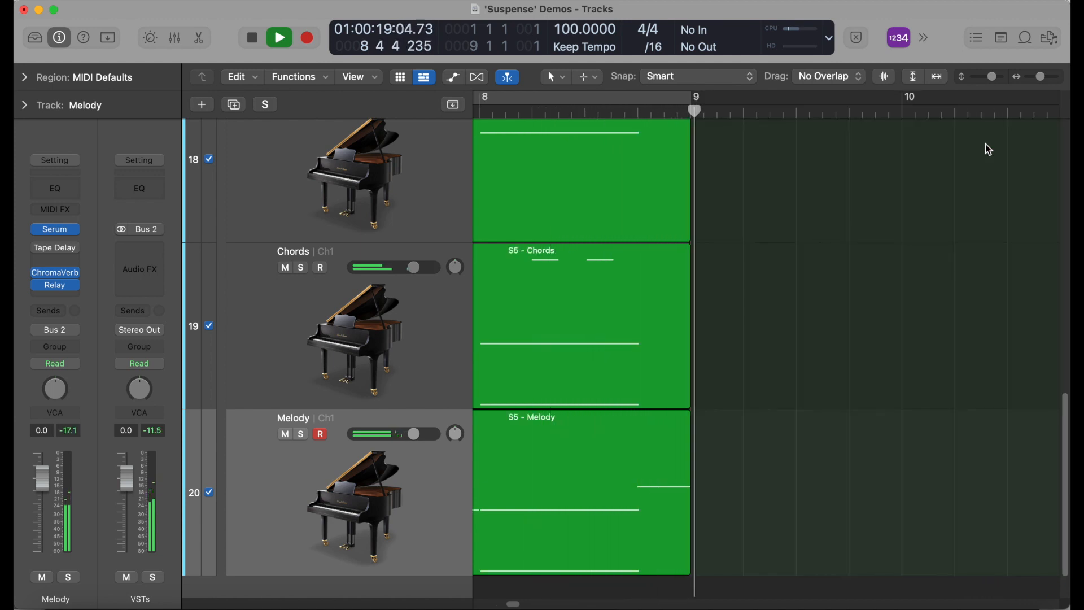
key("space")
left_click_drag(1043, 82, 1042, 82)
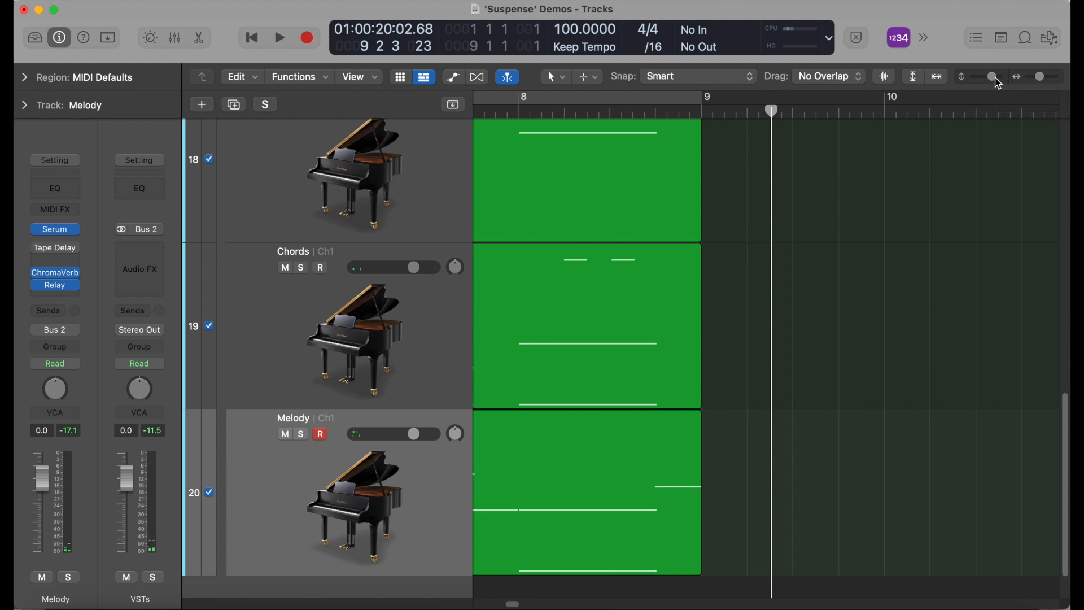
left_click_drag(996, 83, 990, 82)
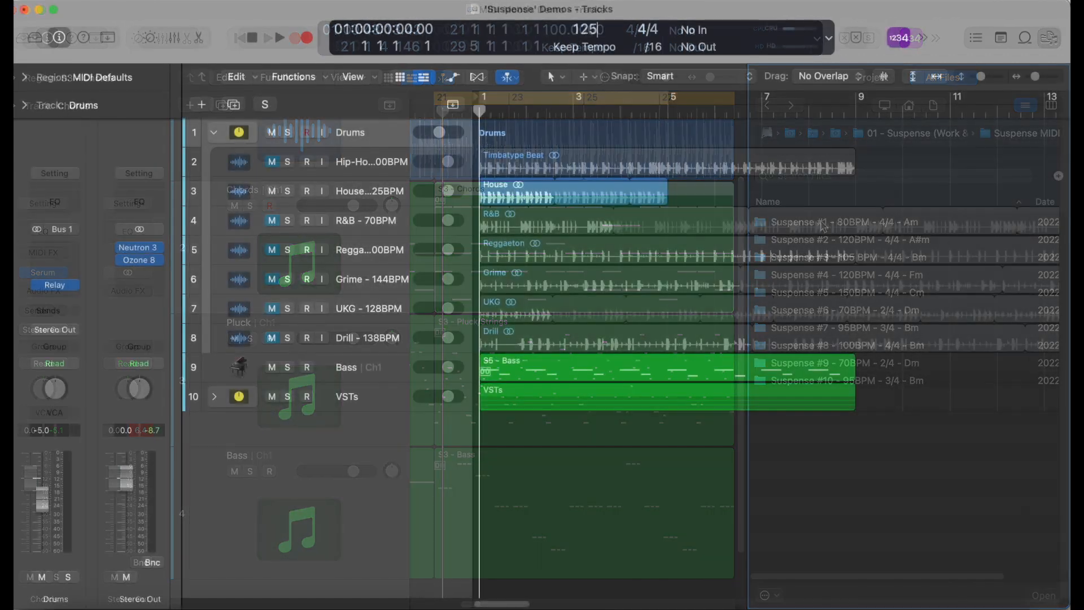
Split the S5 - Bass and VSTs regions at bar 5 and delete the portions after it.
left_click_drag(739, 522, 564, 376)
key("super+y")
left_click_drag(711, 425, 739, 376)
key("BackSpace")
Extend the cycle range to bar 11 and play the S5 parts with the House loop.
left_click_drag(671, 102, 937, 188)
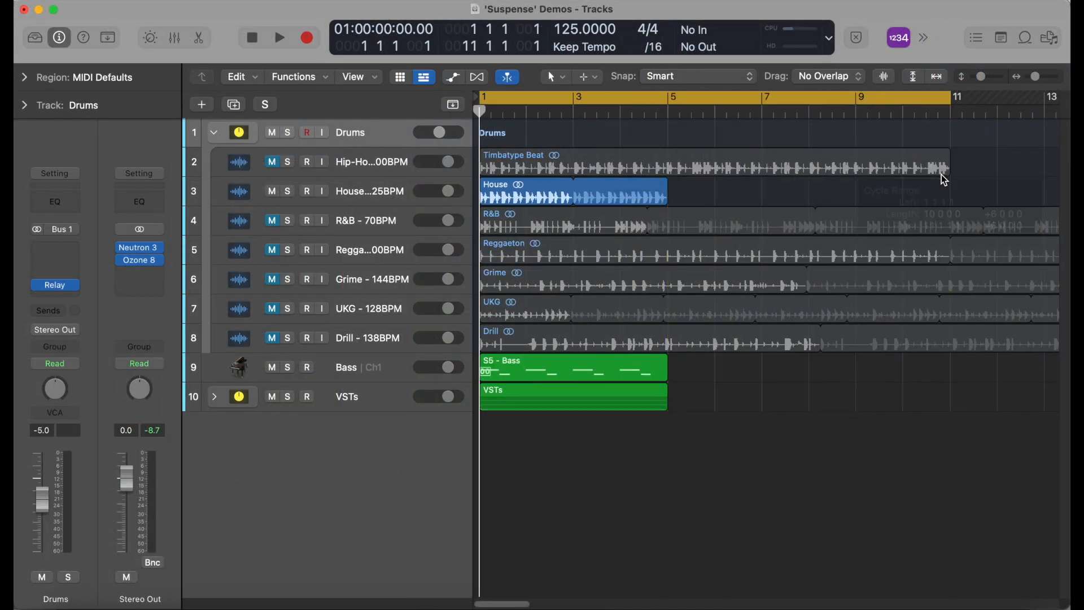
key("space")
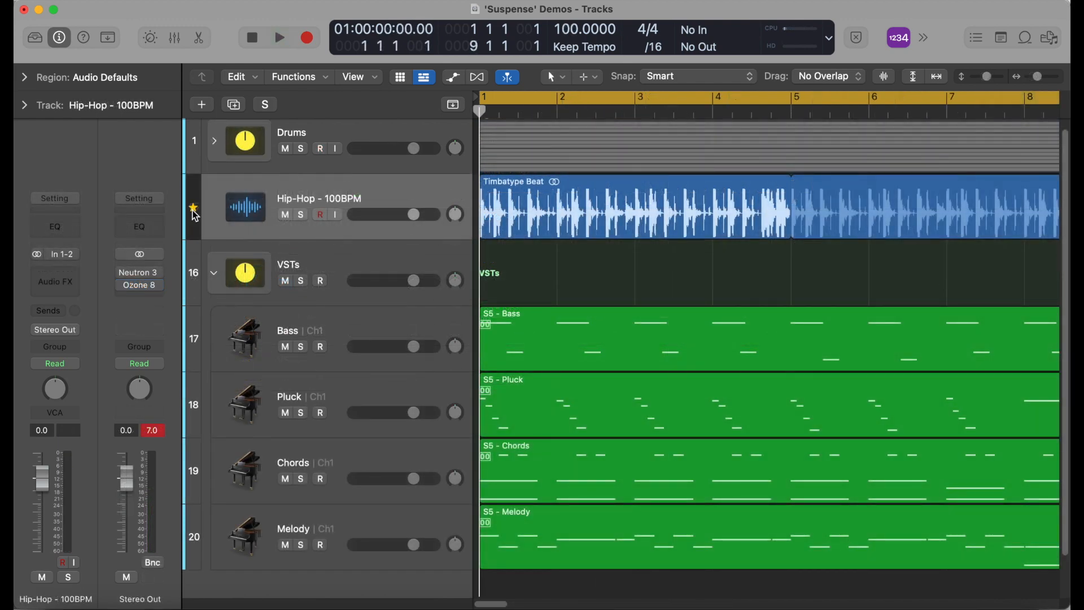
Set Hip-Hop - 100BPM as the groove track and make the Bass through Melody tracks follow its groove.
left_click(194, 214)
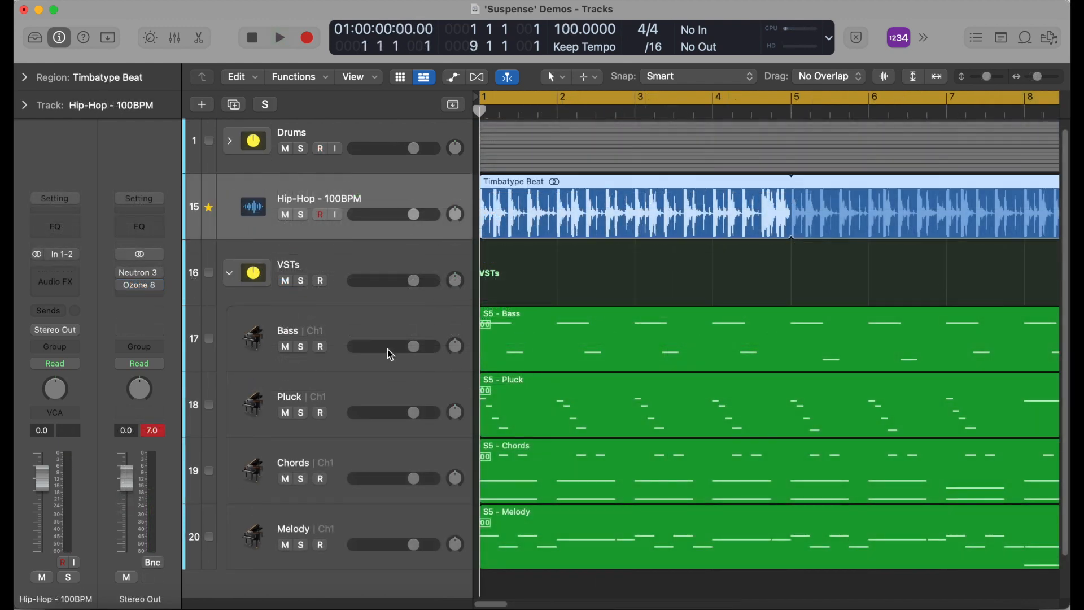
left_click(377, 332)
left_click(215, 540, "shift")
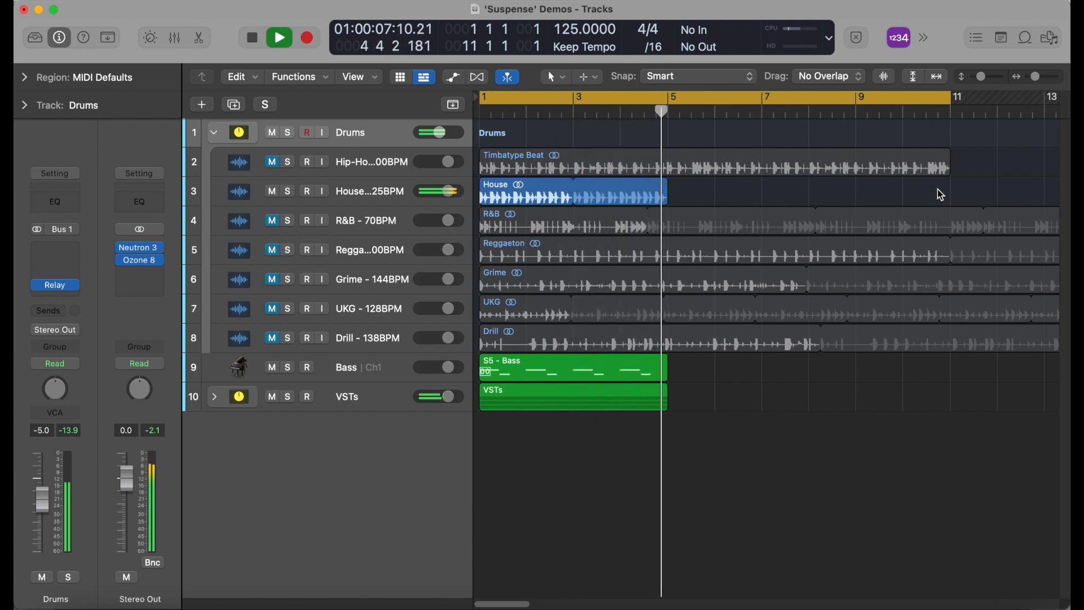
Finish auditioning the House and Reggaeton loops, delete the Reggaeton - 100BPM track and resume playback.
key("space")
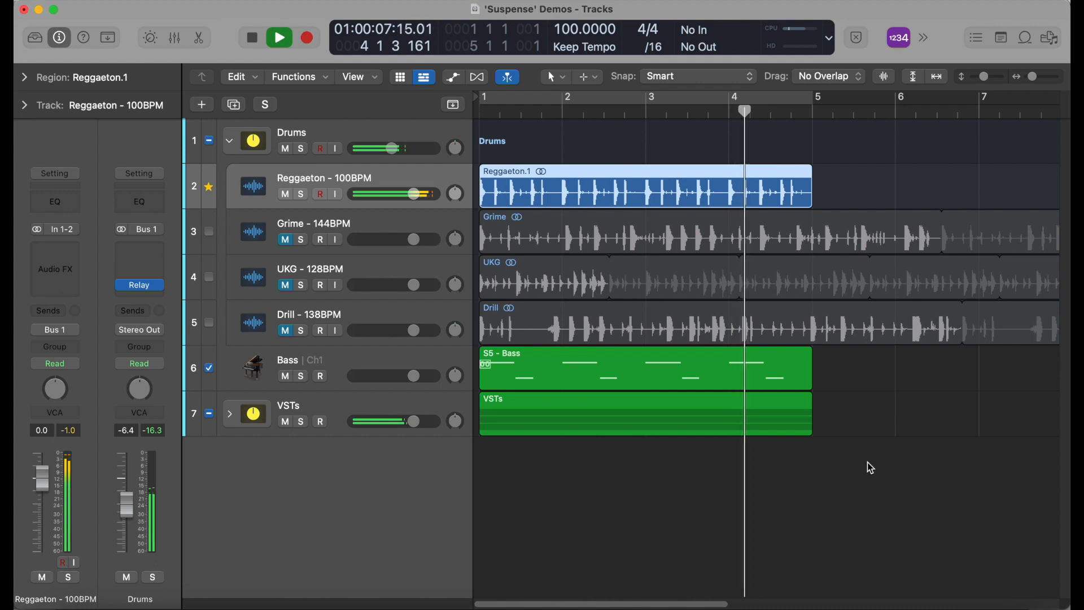
key("space")
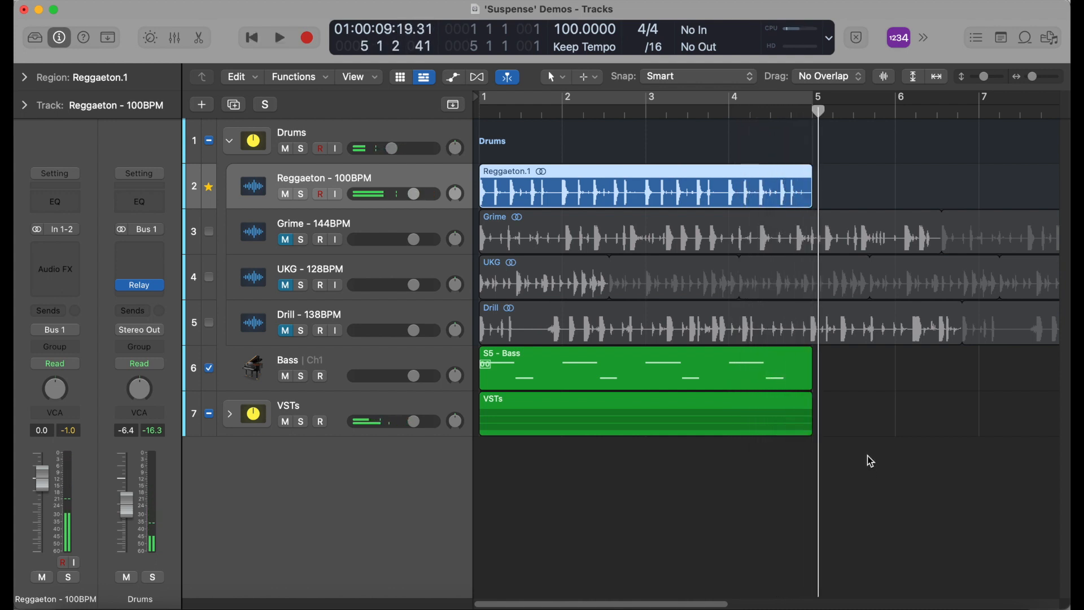
key("super+BackSpace")
key("space")
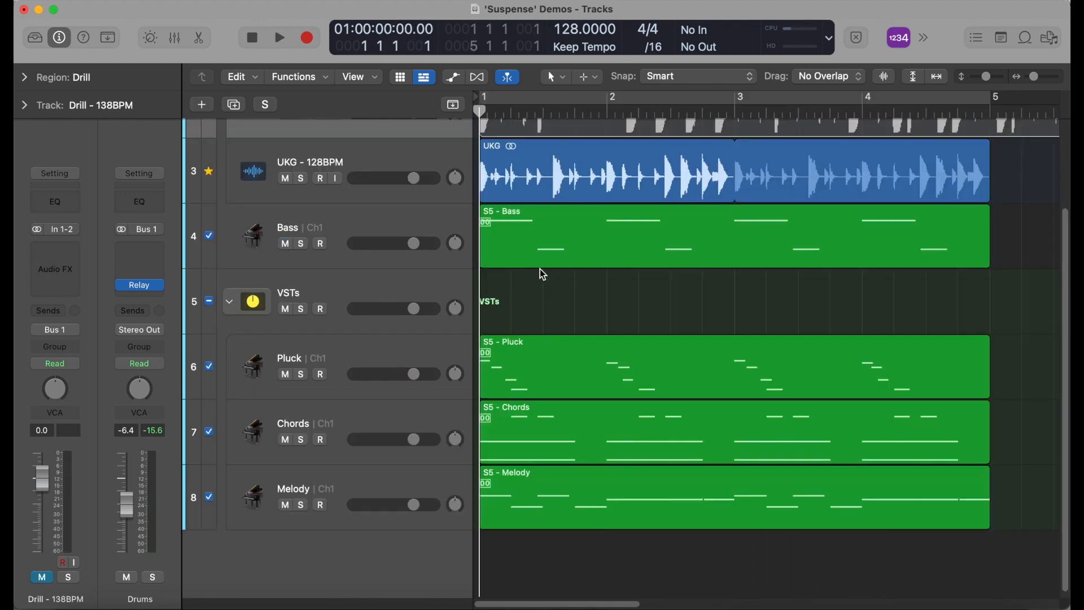
Listen to the S5 parts against the UKG - 128BPM and Drill - 138BPM drum loops.
key("space")
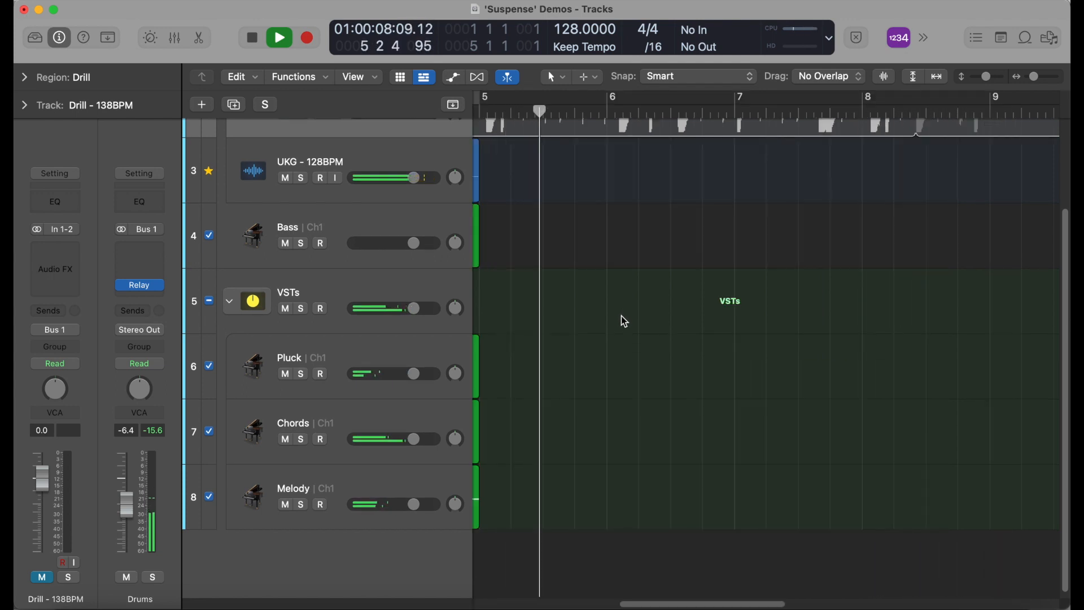
key("space")
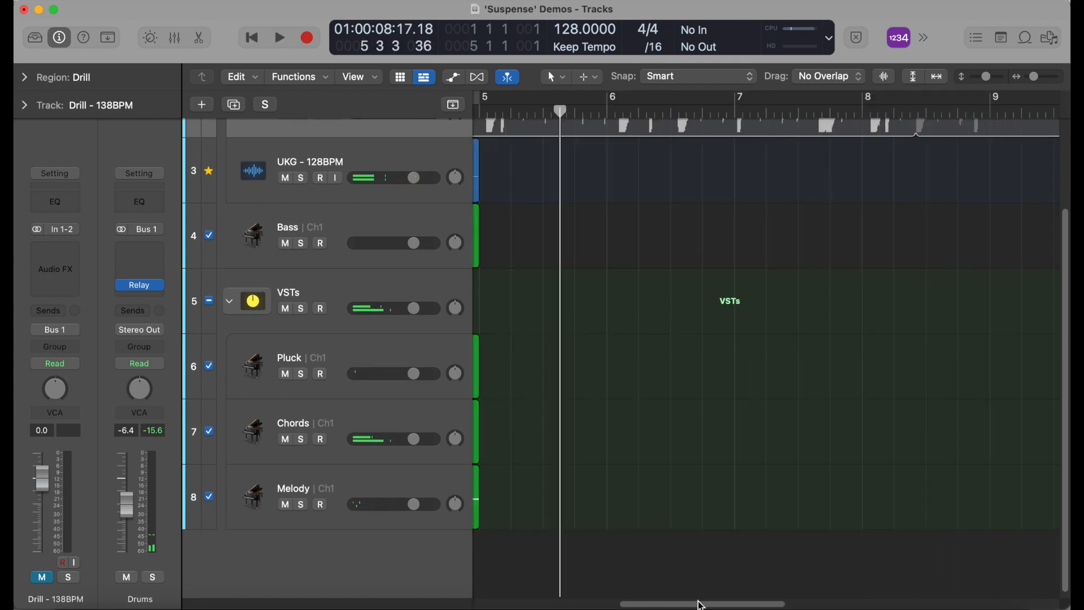
left_click_drag(700, 604, 461, 598)
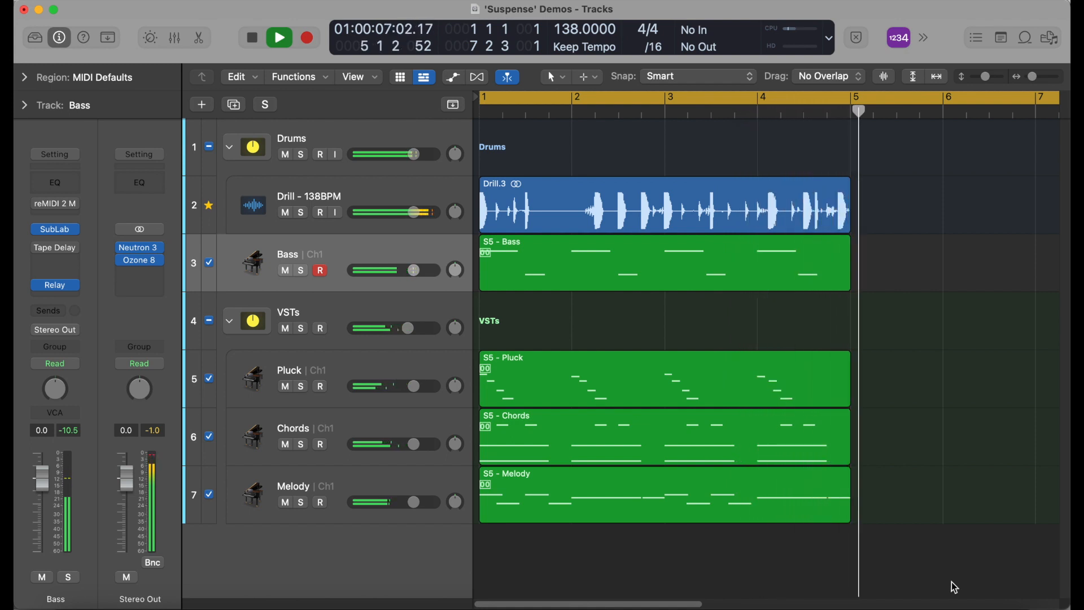
key("space")
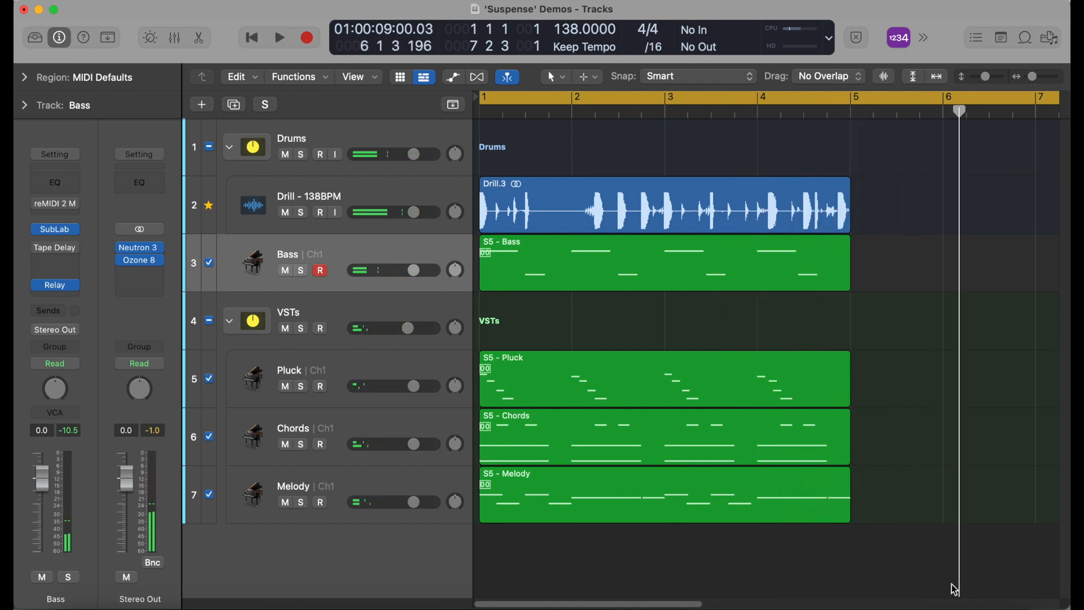